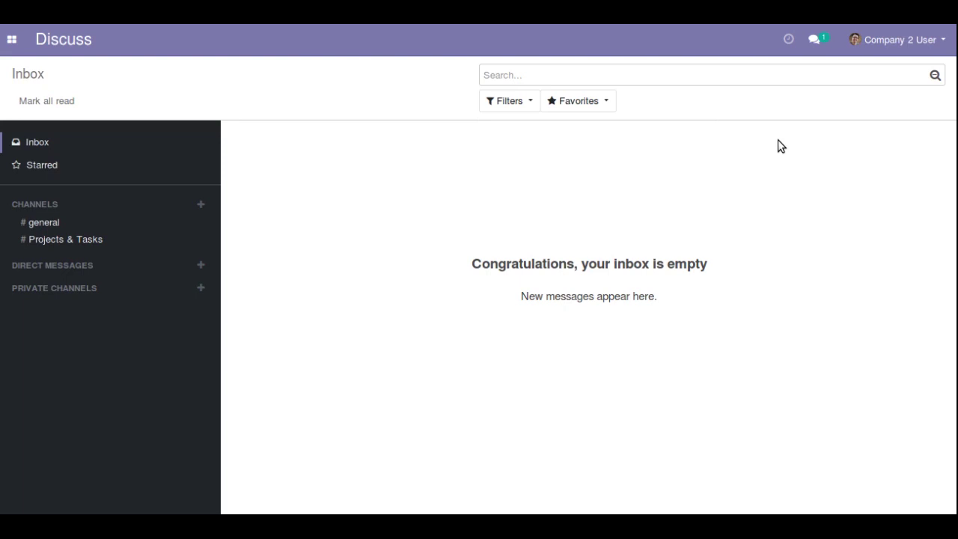
Step: Open the apps menu from the empty Discuss inbox
left_click(12, 41)
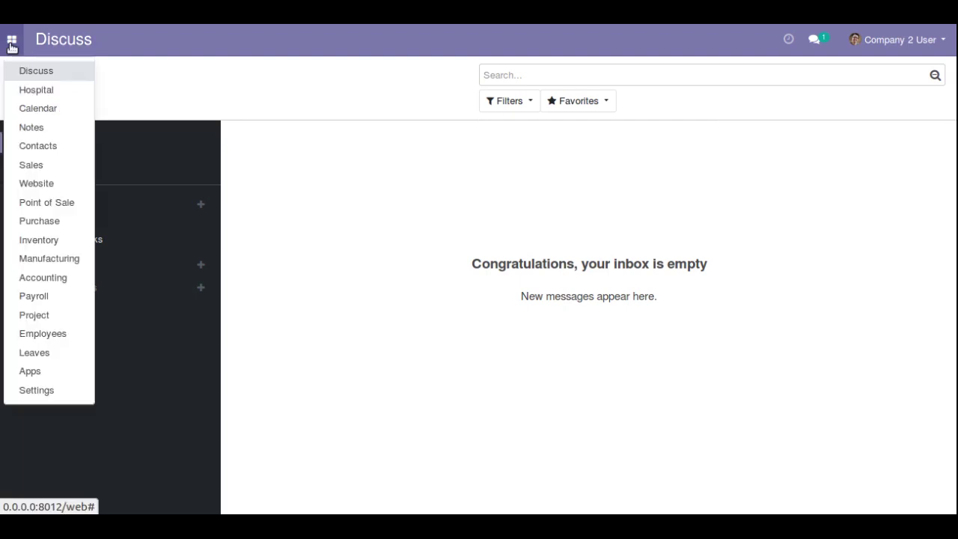
Step: Start a new Hospital appointment dated 5 December 2019
left_click(25, 88)
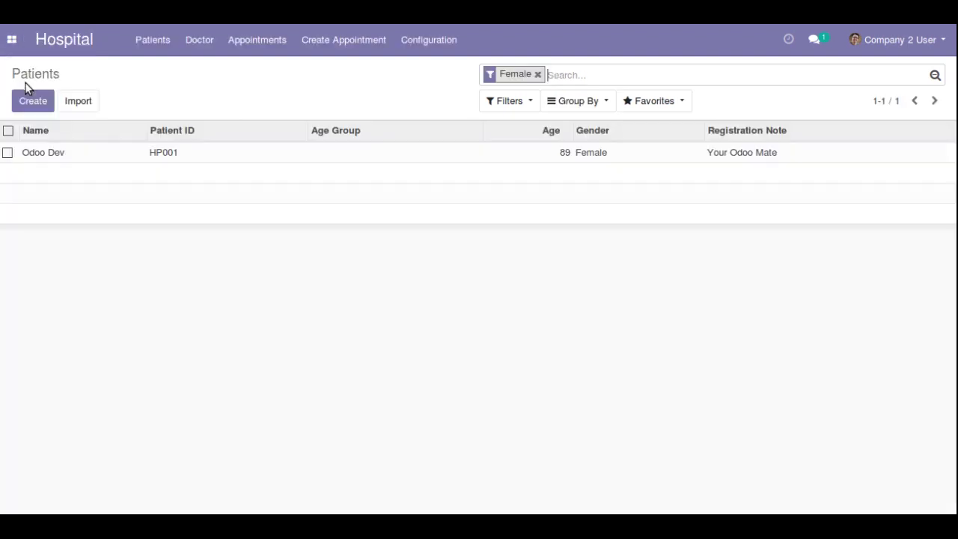
left_click(254, 36)
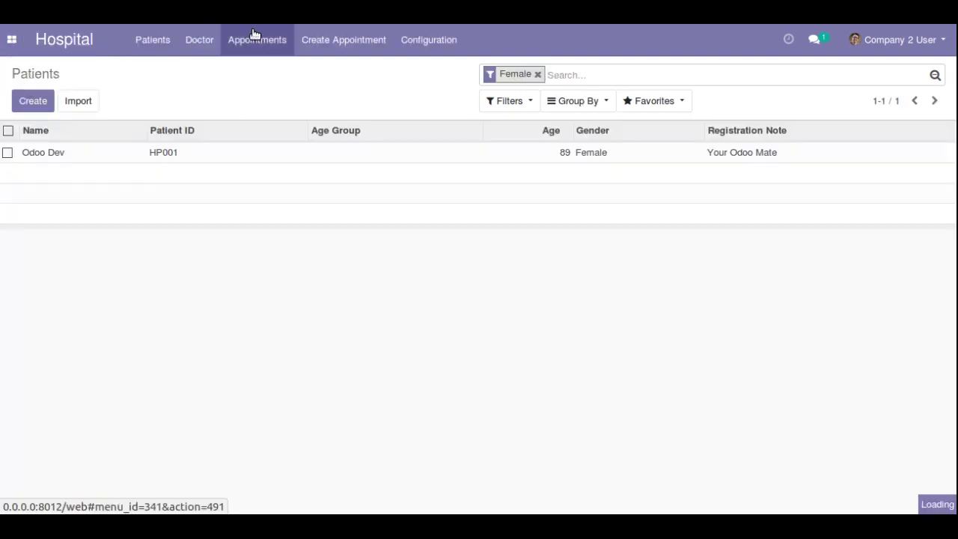
left_click(34, 101)
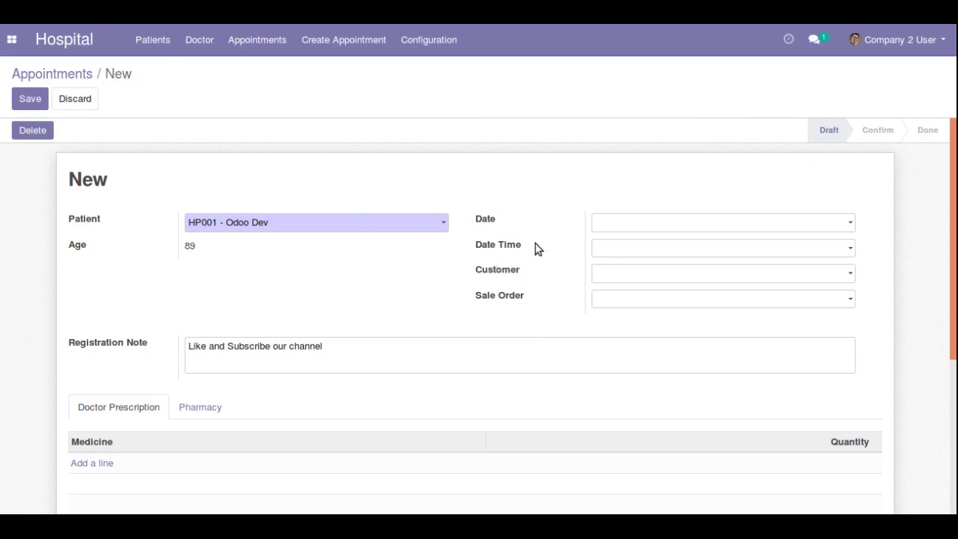
left_click(597, 226)
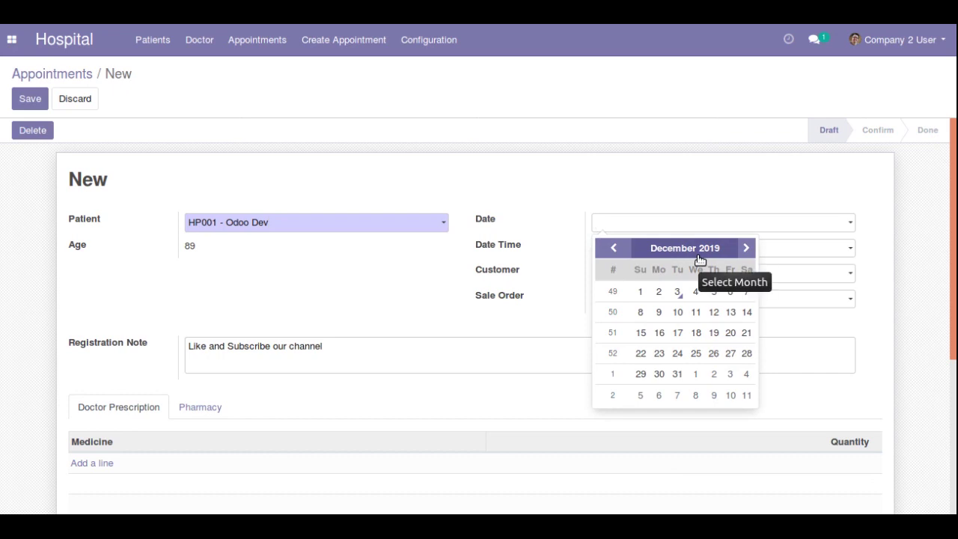
left_click(712, 292)
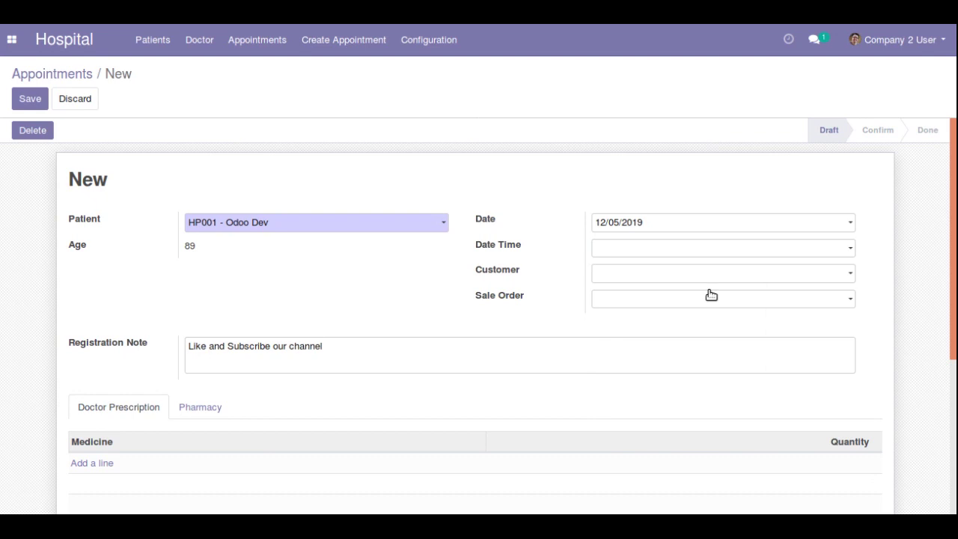
Step: Inspect the Date value 12/05/2019, which shows the month before the day
double_click(601, 227)
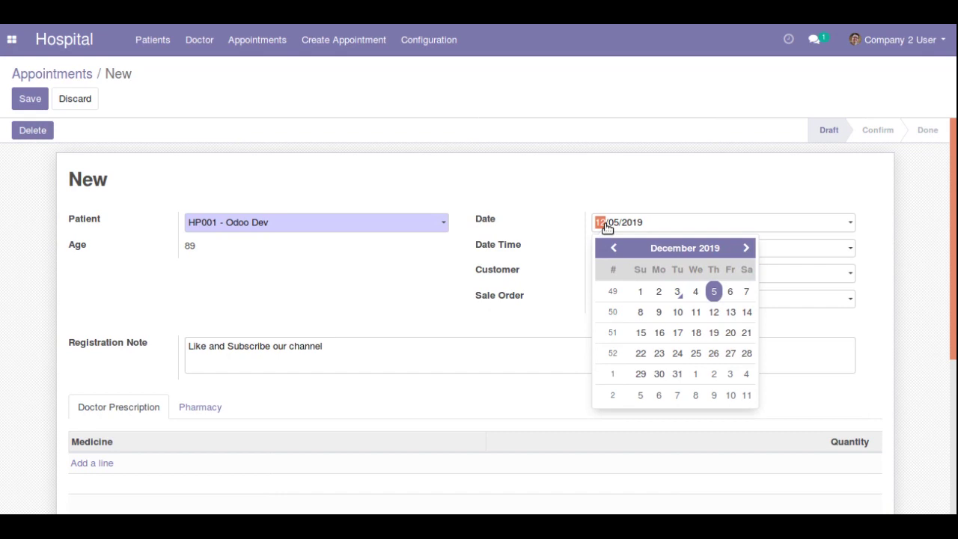
left_click_drag(611, 227, 618, 228)
left_click(635, 210)
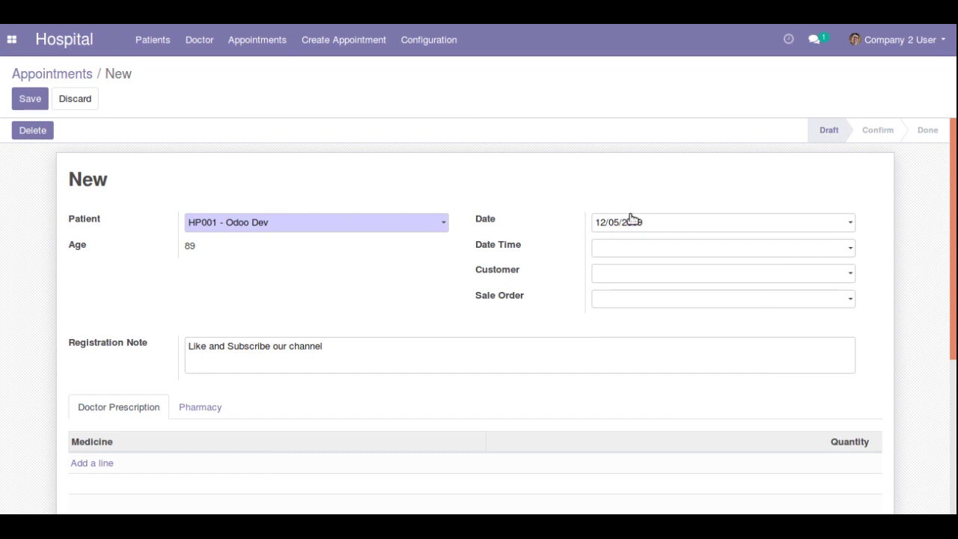
left_click(619, 225)
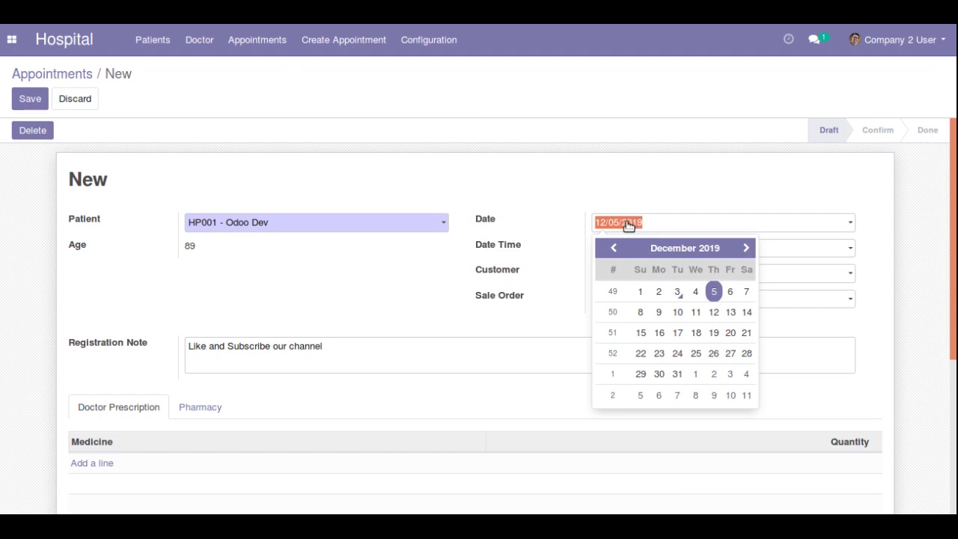
left_click(12, 37)
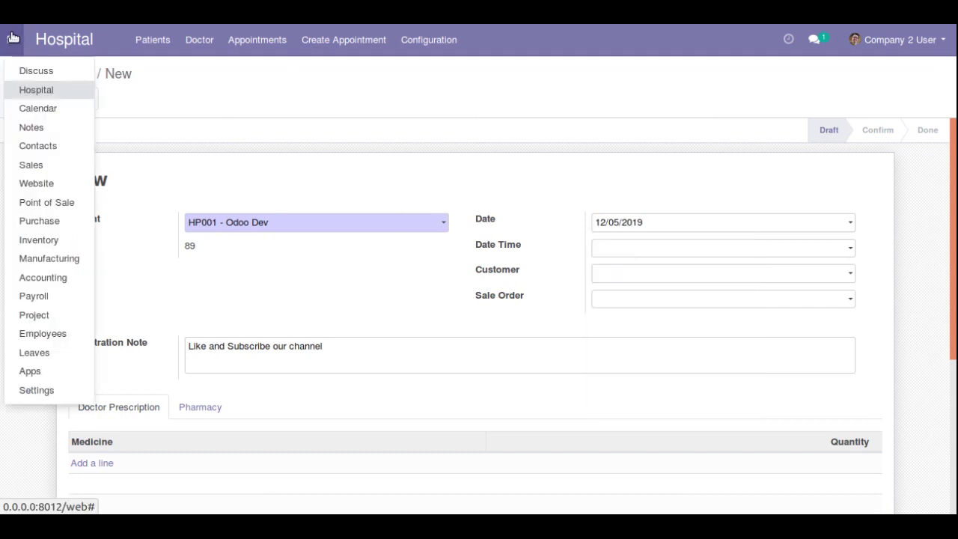
Step: Discard the unsaved appointment and open the English language record in Settings' Languages list
left_click(66, 390)
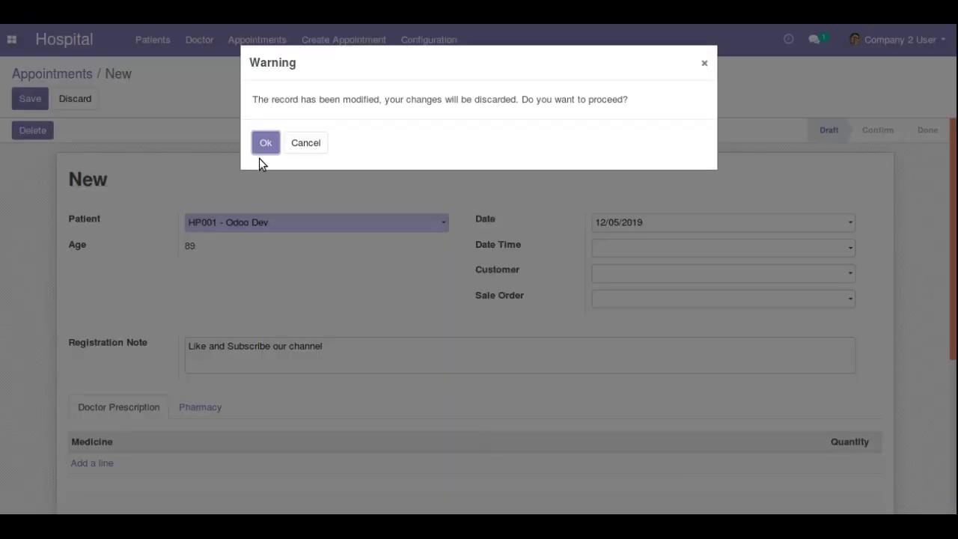
left_click(265, 143)
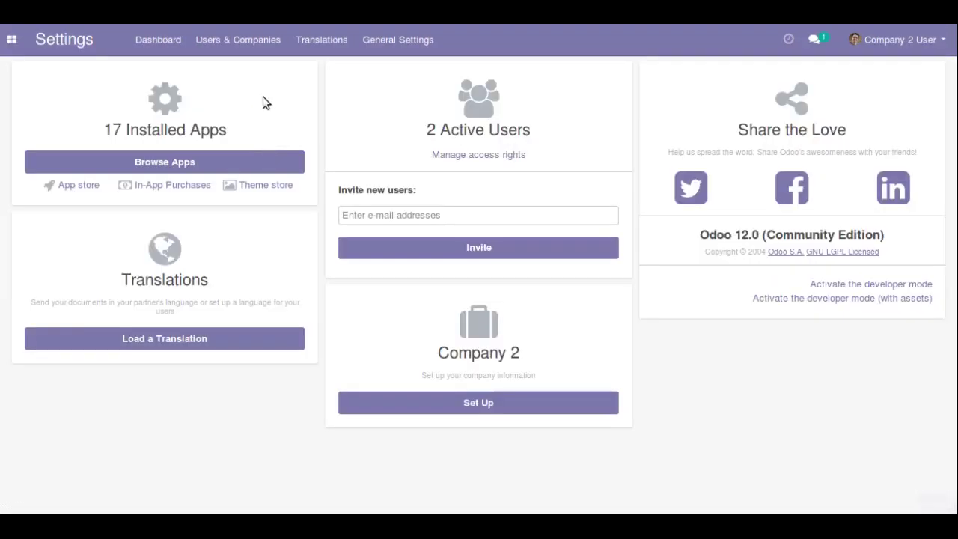
left_click(305, 47)
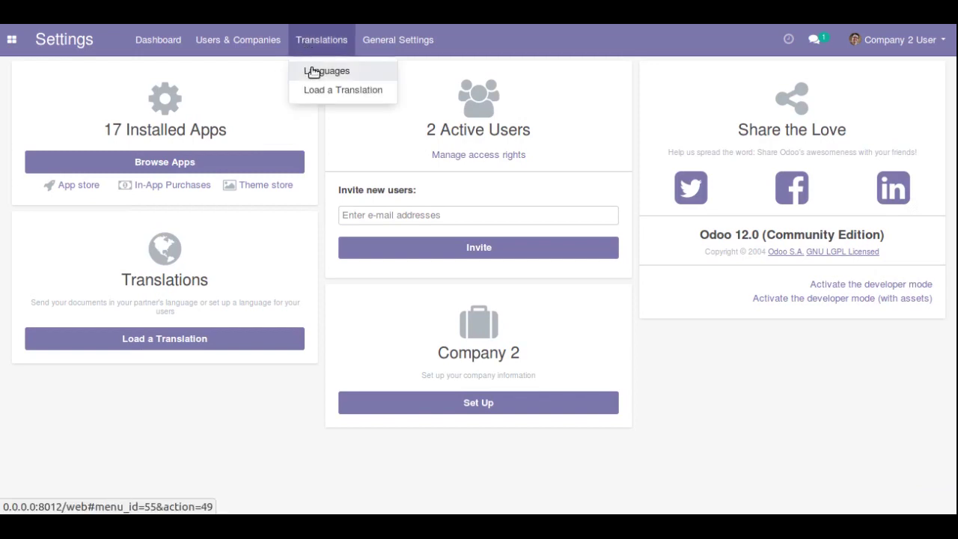
left_click(312, 71)
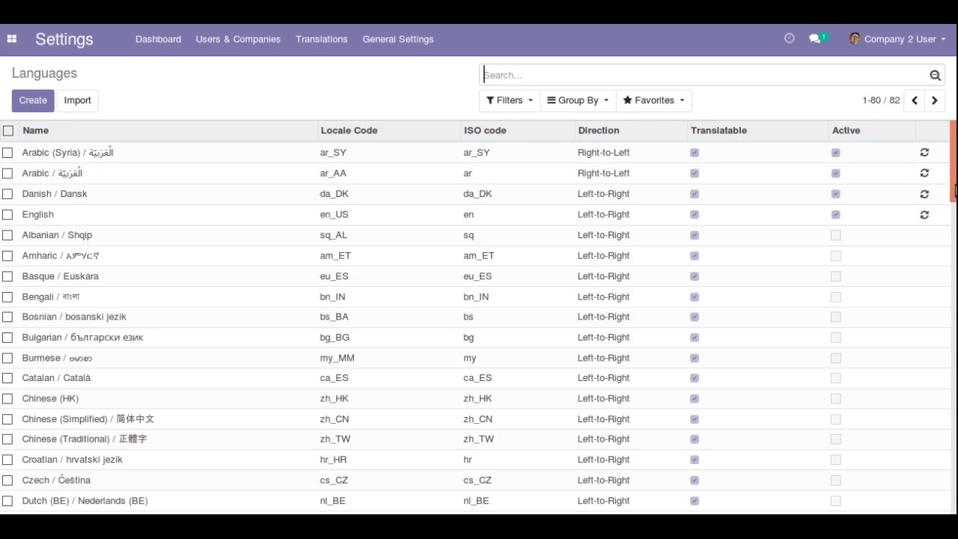
left_click(292, 217)
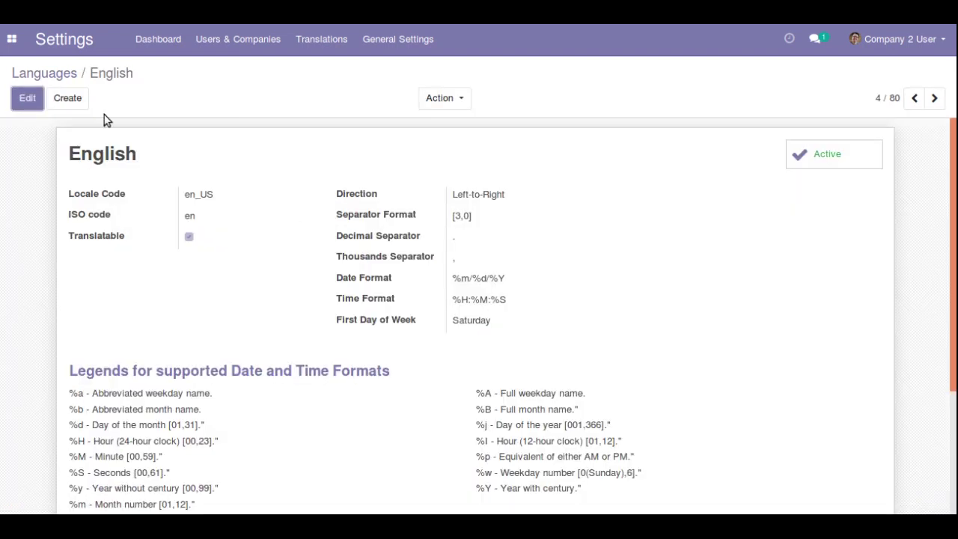
Step: Put the English language record in edit mode and bring its format fields into view
left_click(26, 105)
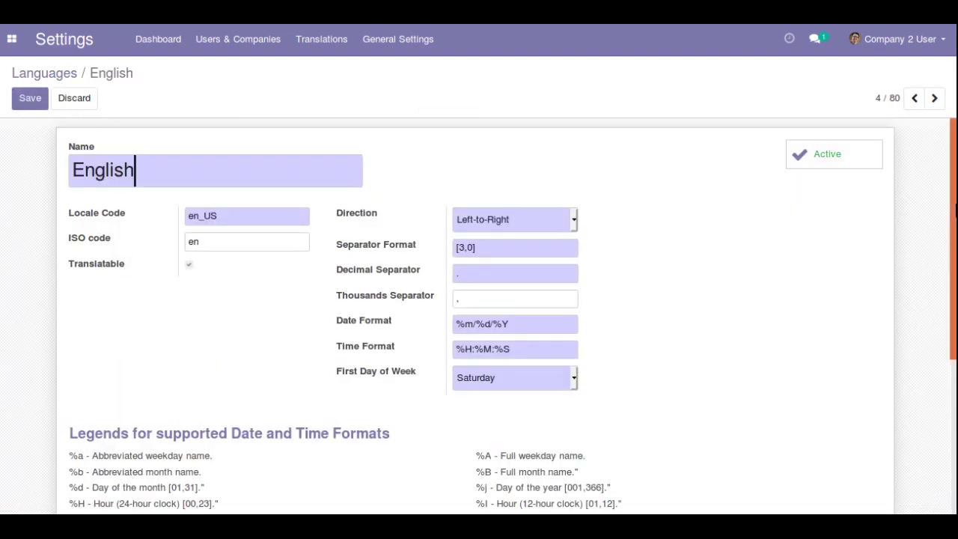
scroll(346, 298, "down", 1)
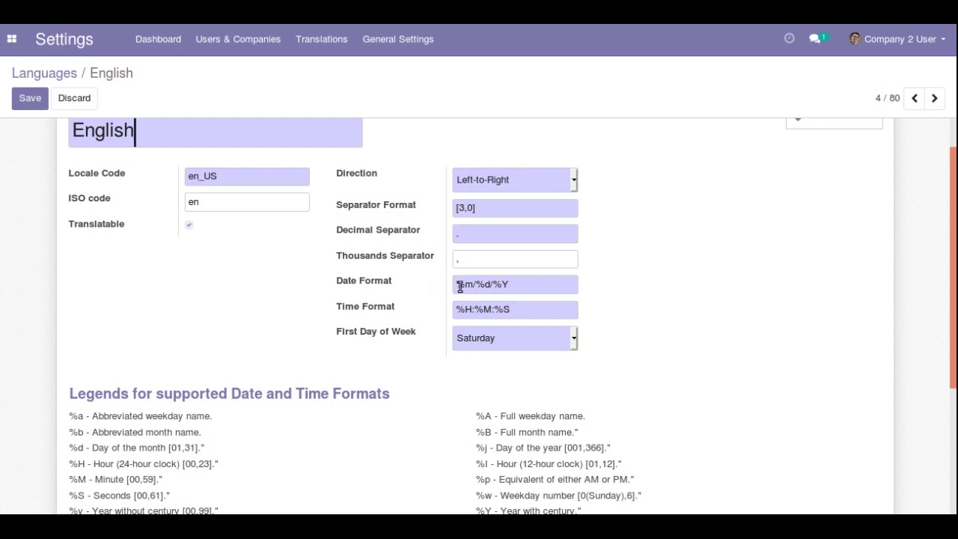
Step: Compare the Date Format codes %m, %d and %Y with the format legend
left_click_drag(455, 284, 474, 285)
scroll(954, 311, "down", 1)
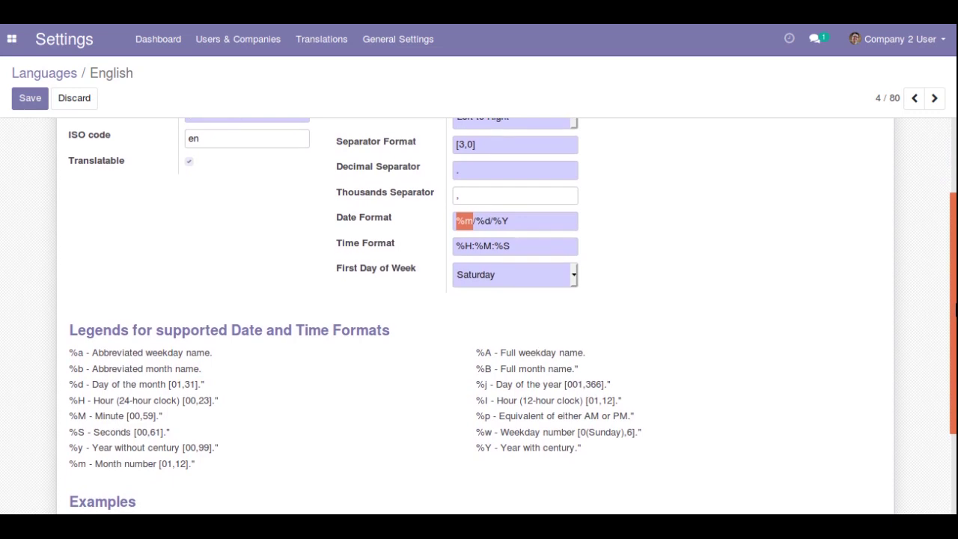
scroll(954, 310, "down", 1)
left_click(72, 437)
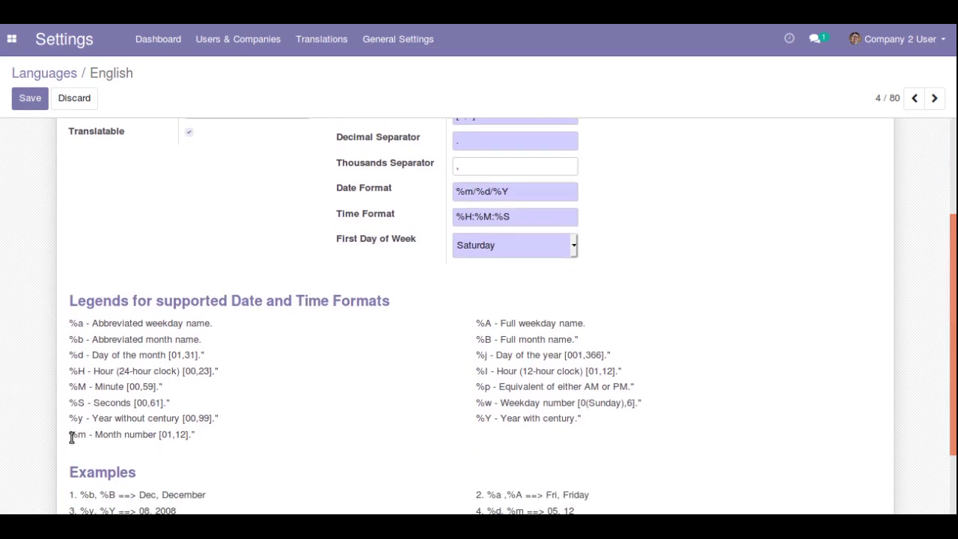
left_click_drag(72, 438, 88, 438)
left_click_drag(159, 436, 188, 436)
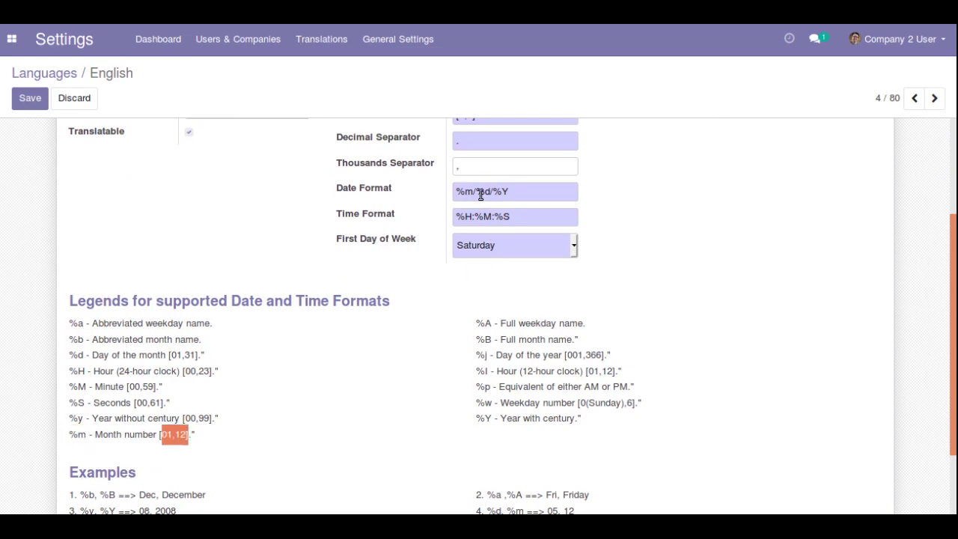
left_click_drag(477, 193, 491, 193)
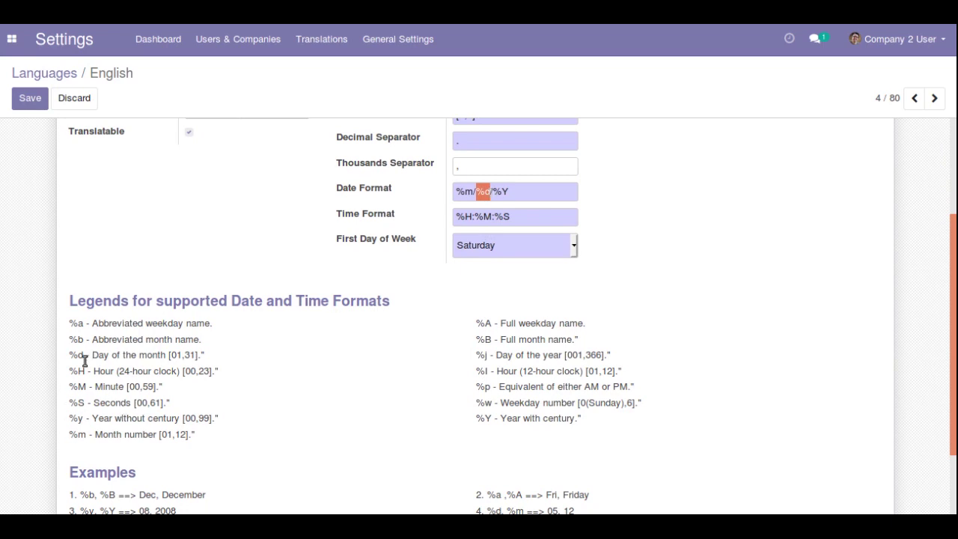
left_click_drag(72, 355, 78, 355)
left_click_drag(493, 192, 511, 193)
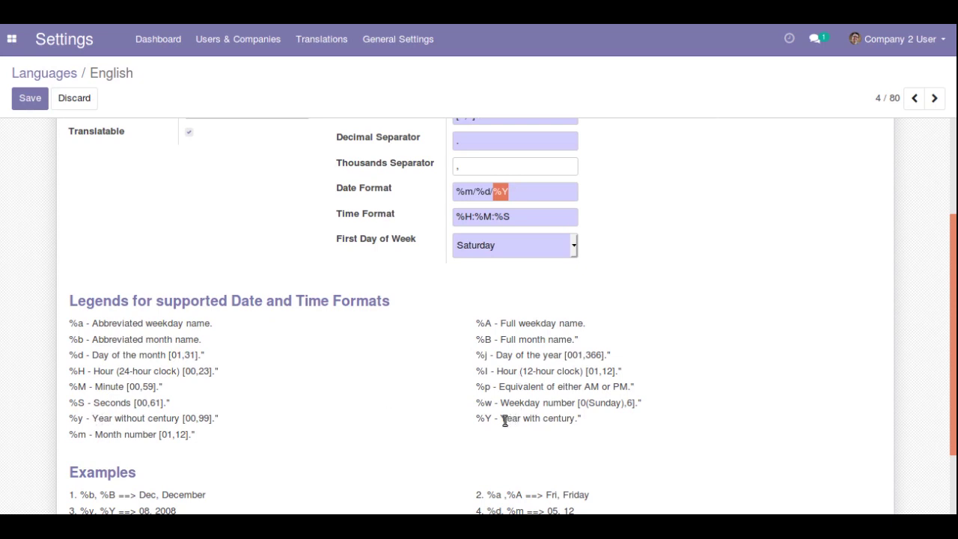
left_click_drag(501, 419, 579, 421)
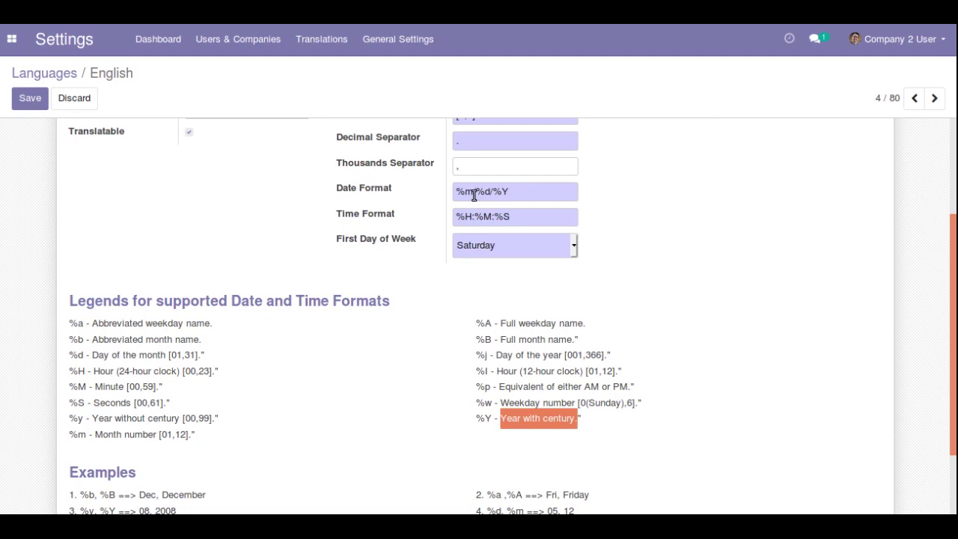
Step: Move %d/ to the front so the Date Format reads %d/%m/%Y, and save
left_click_drag(476, 194, 494, 194)
key("ctrl+c")
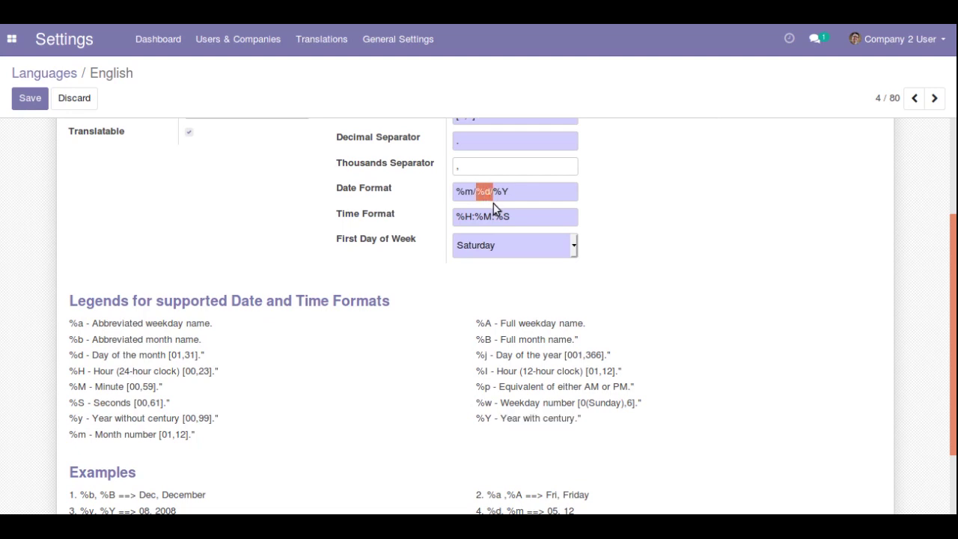
key("BackSpace")
left_click(455, 192)
key("ctrl+v")
left_click_drag(455, 194, 471, 194)
left_click(467, 217)
left_click(492, 194)
left_click(30, 98)
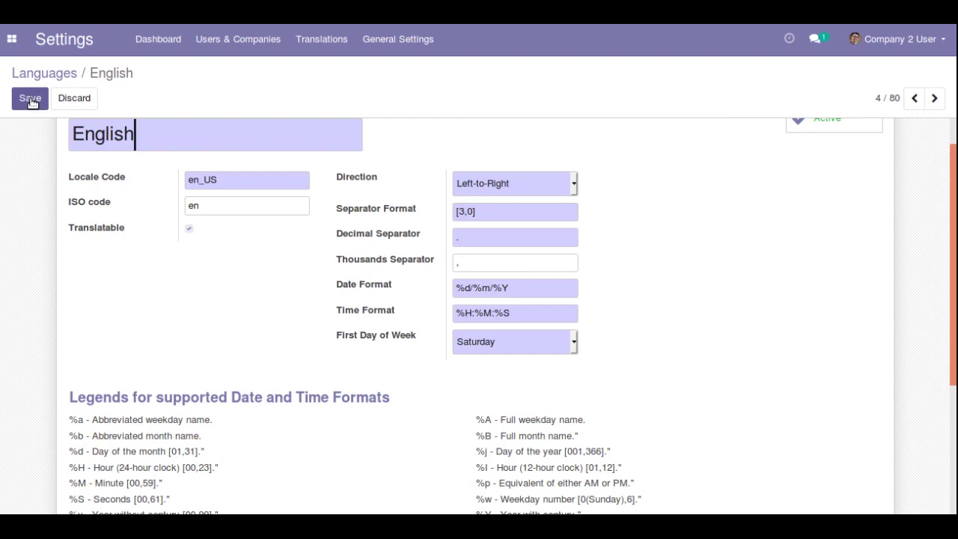
Step: Finish saving the %d/%m/%Y date format and reload the Settings app
left_click(30, 100)
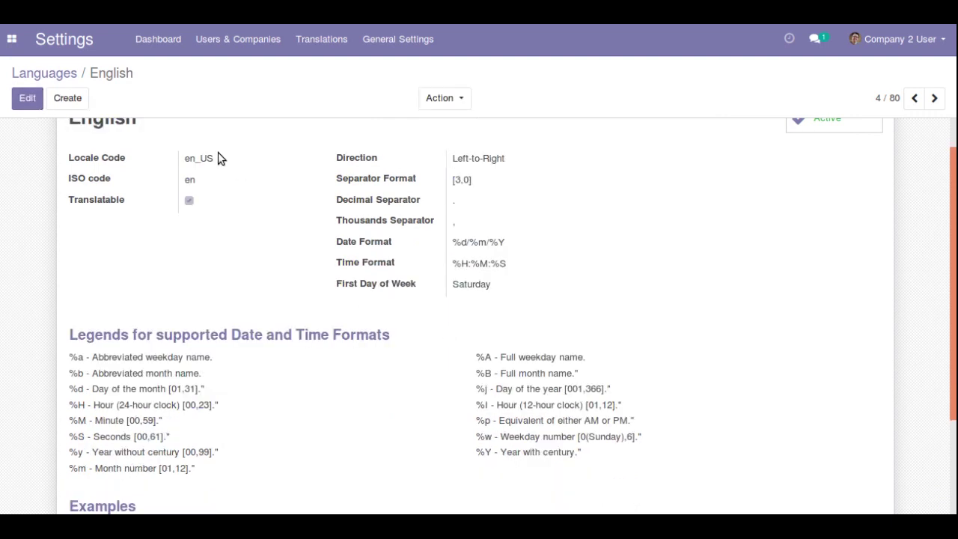
left_click(48, 44)
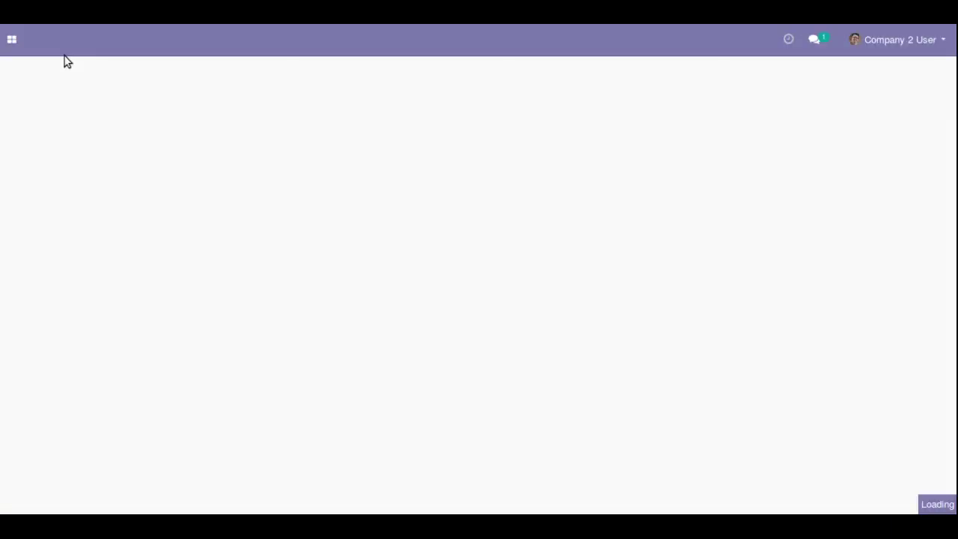
Step: Start a new Hospital appointment with Date 5 December 2019, now shown as 05/12/2019
left_click(13, 42)
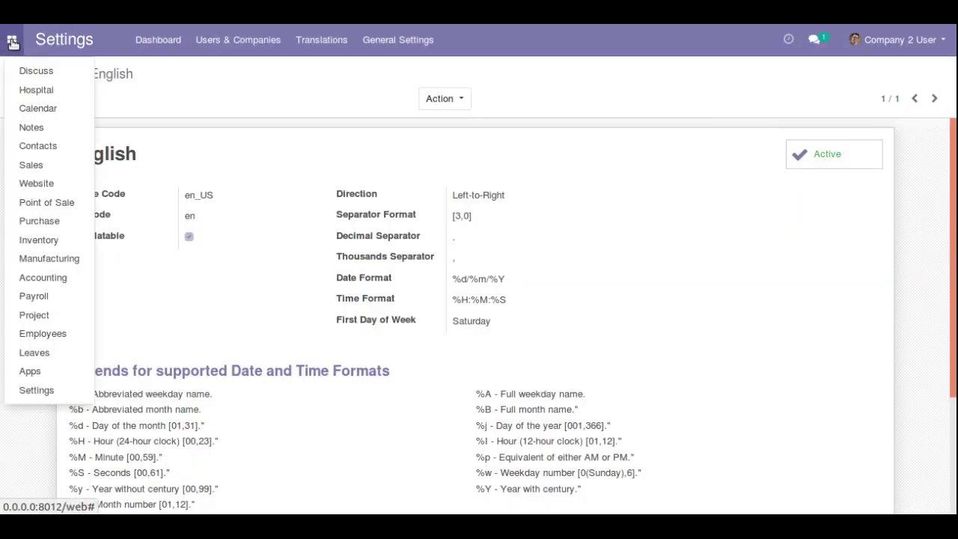
left_click(30, 89)
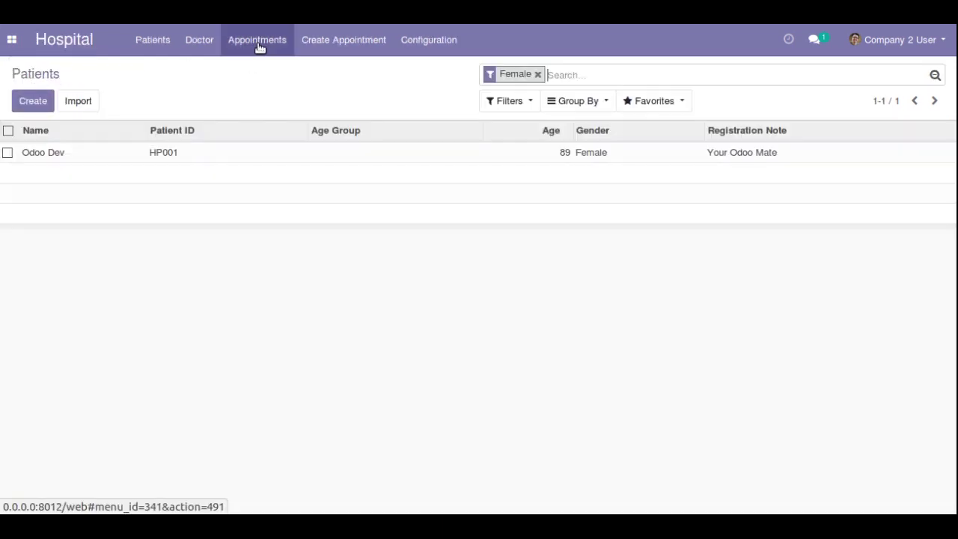
left_click(258, 43)
left_click(33, 102)
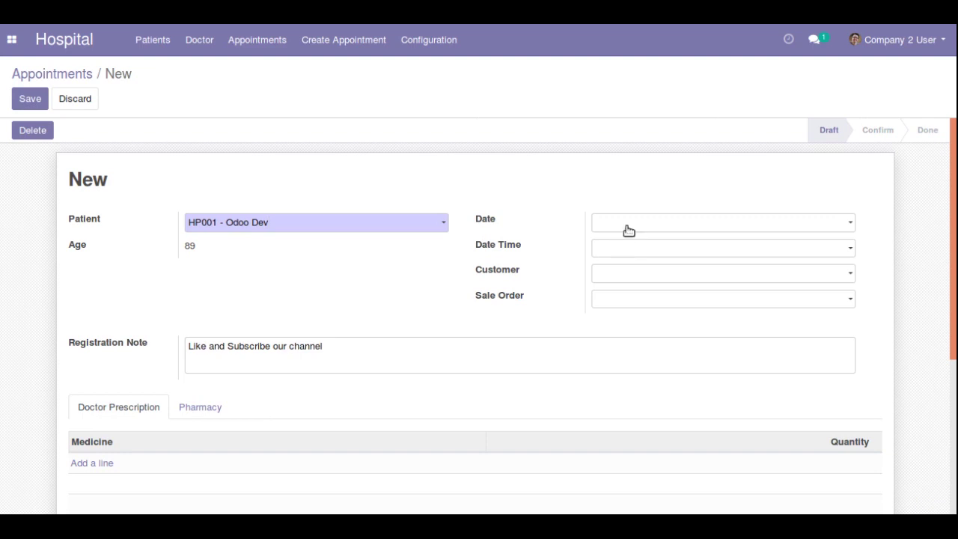
left_click(629, 224)
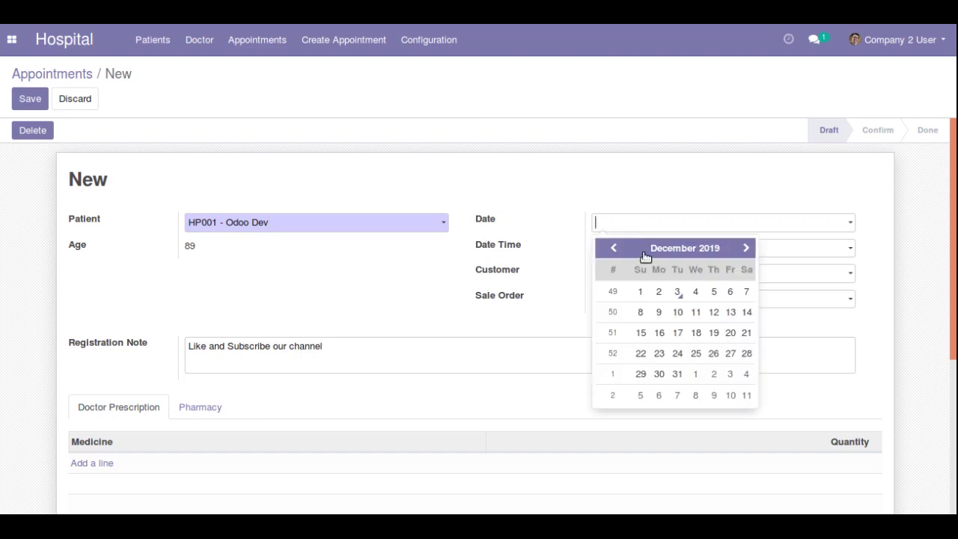
left_click(714, 293)
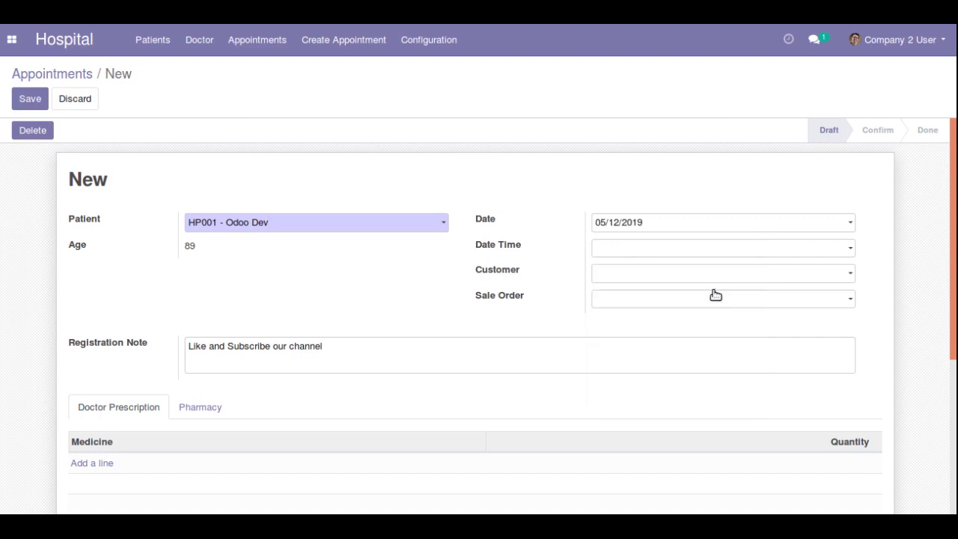
Step: Set Date Time to 5 December 2019, displayed as 05/12/2019 22:05:30 in 24-hour time
left_click(611, 247)
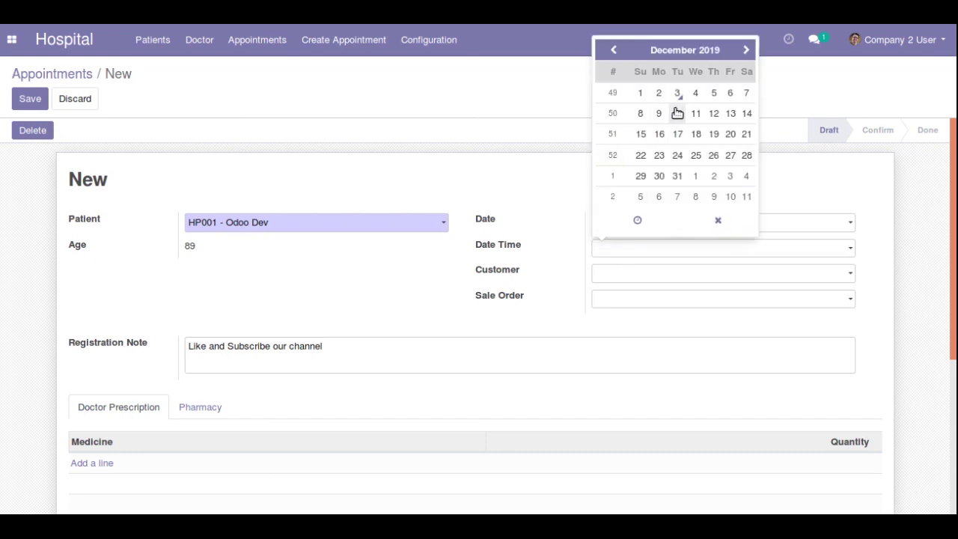
left_click(710, 100)
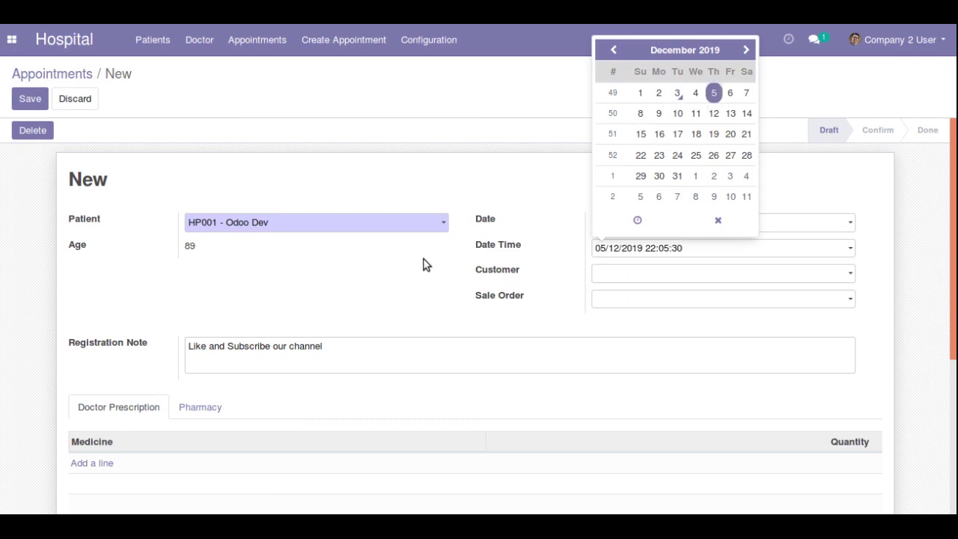
left_click(506, 229)
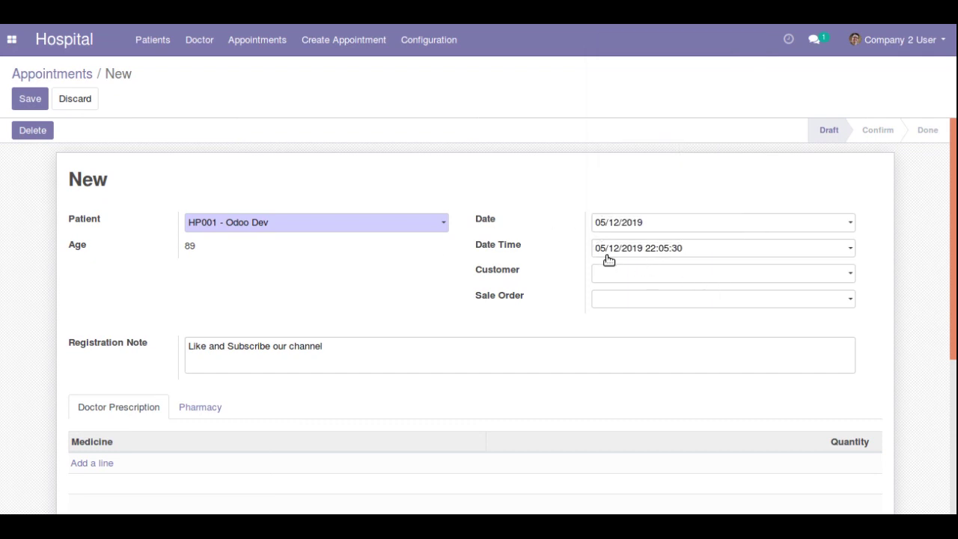
left_click_drag(646, 255, 621, 250)
left_click(558, 250)
left_click(12, 40)
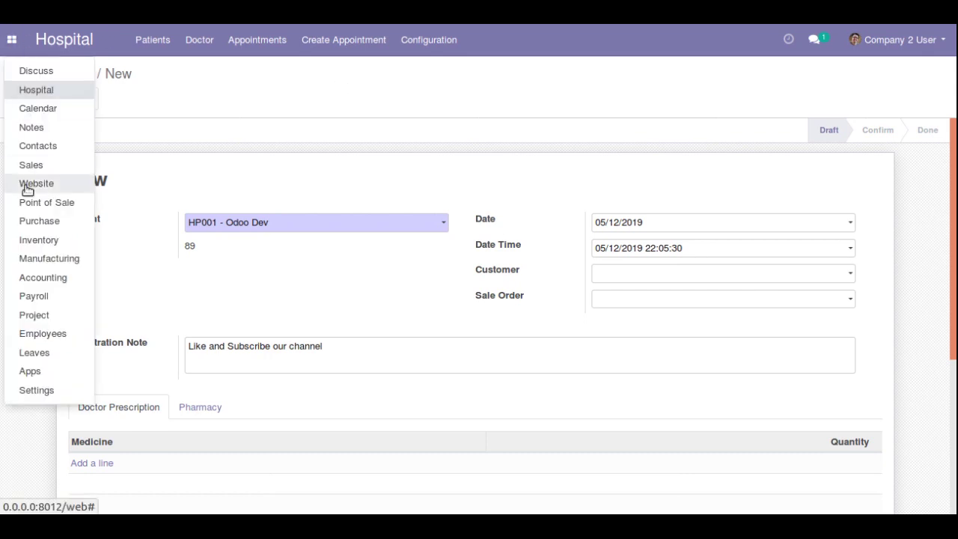
Step: Discard the appointment and reopen the English language record for editing in Settings
left_click(39, 390)
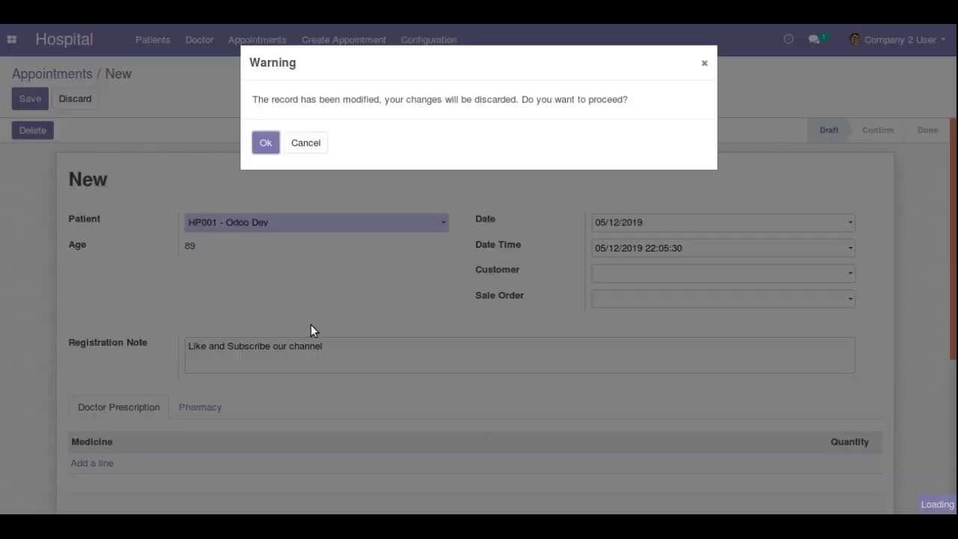
left_click(278, 153)
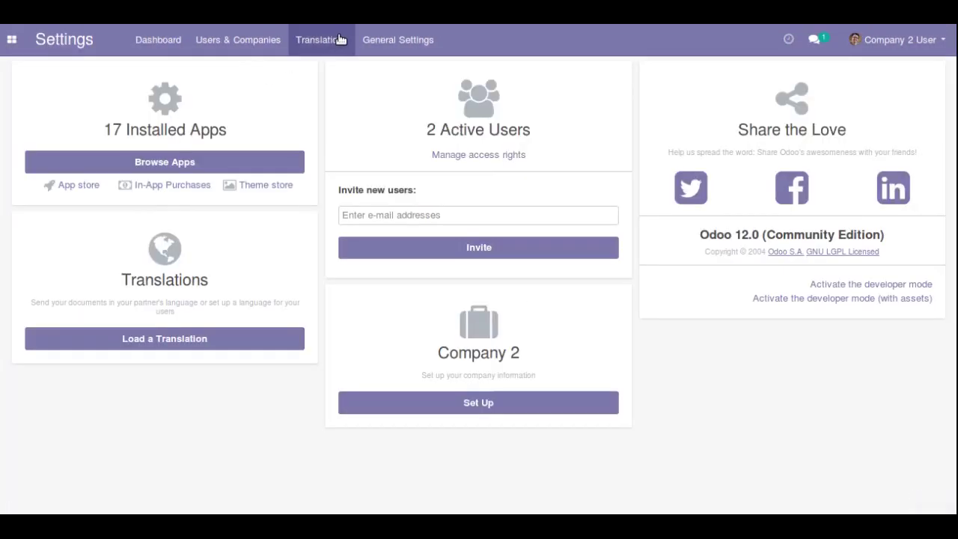
left_click(342, 39)
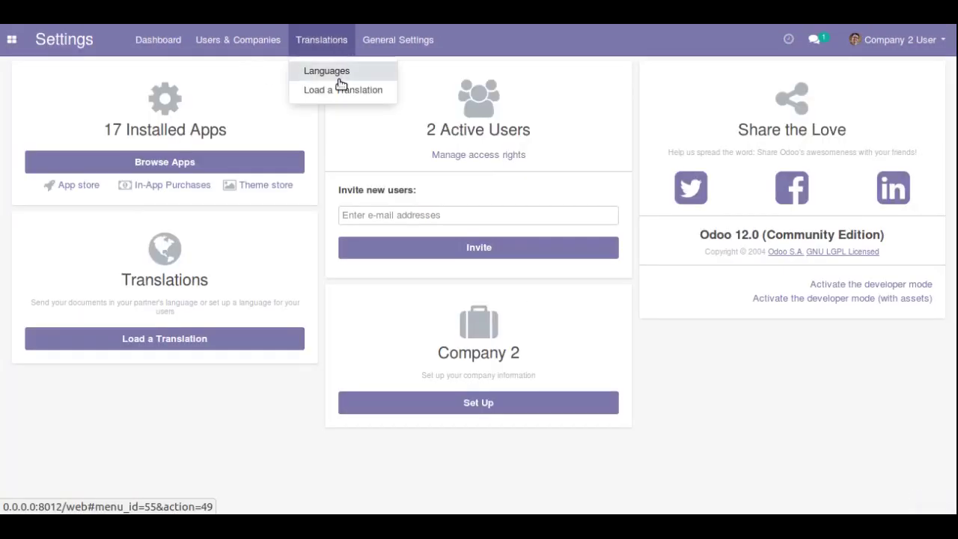
left_click(337, 74)
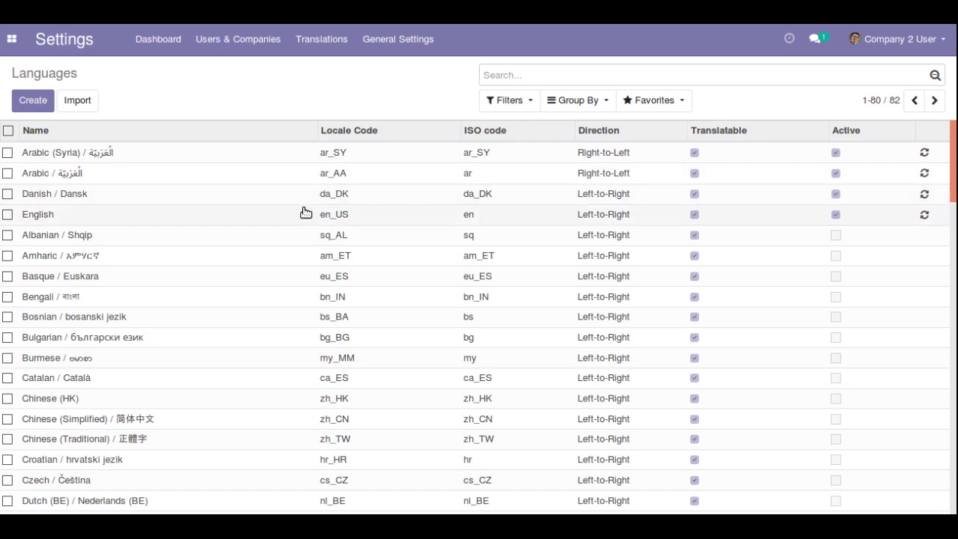
left_click(305, 213)
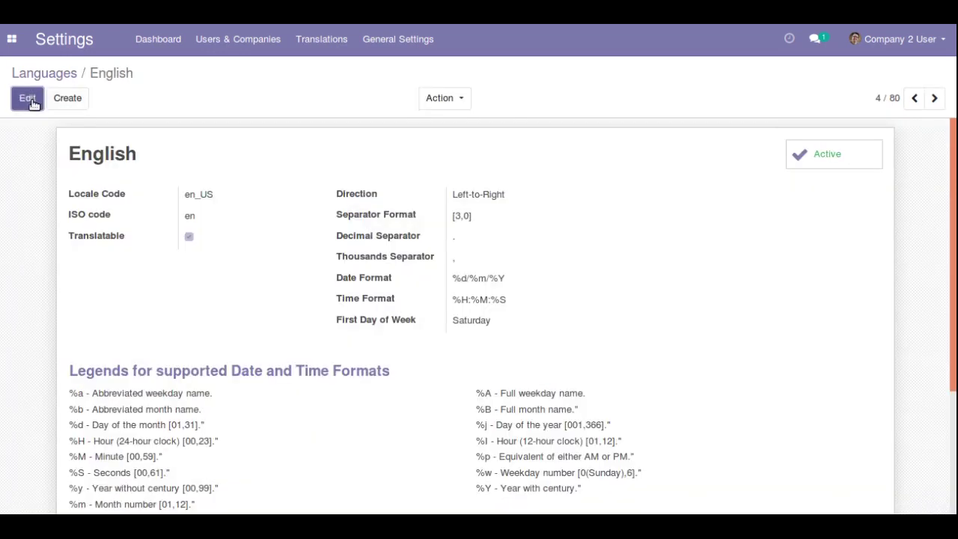
left_click(30, 98)
Step: Review the Time Format %H:%M:%S against the 24-hour clock legend
scroll(953, 345, "down", 3)
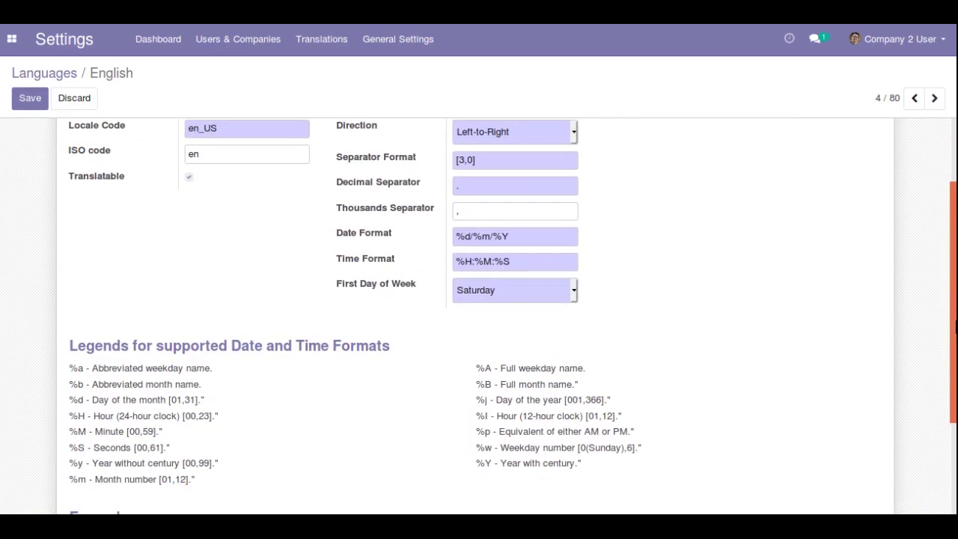
scroll(953, 348, "up", 3)
scroll(954, 359, "down", 2)
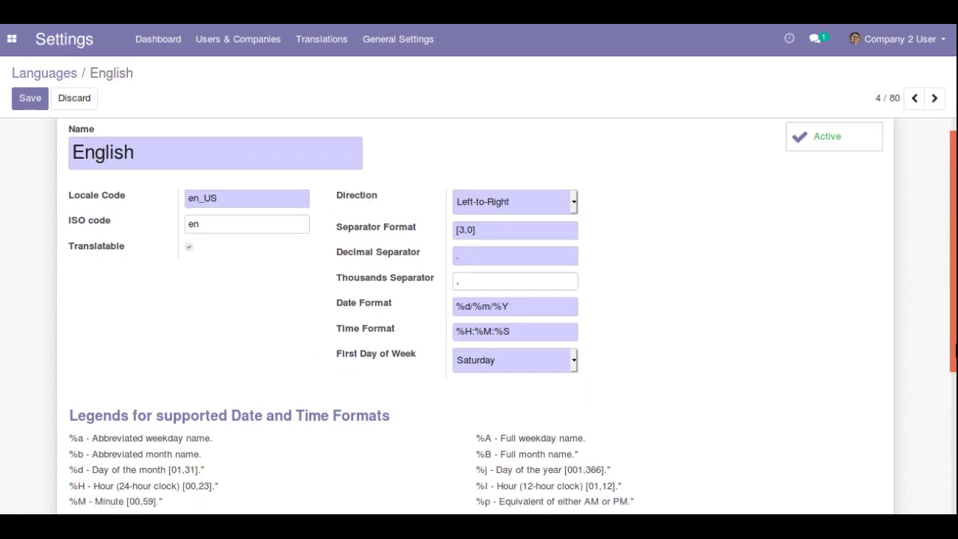
scroll(955, 380, "down", 1)
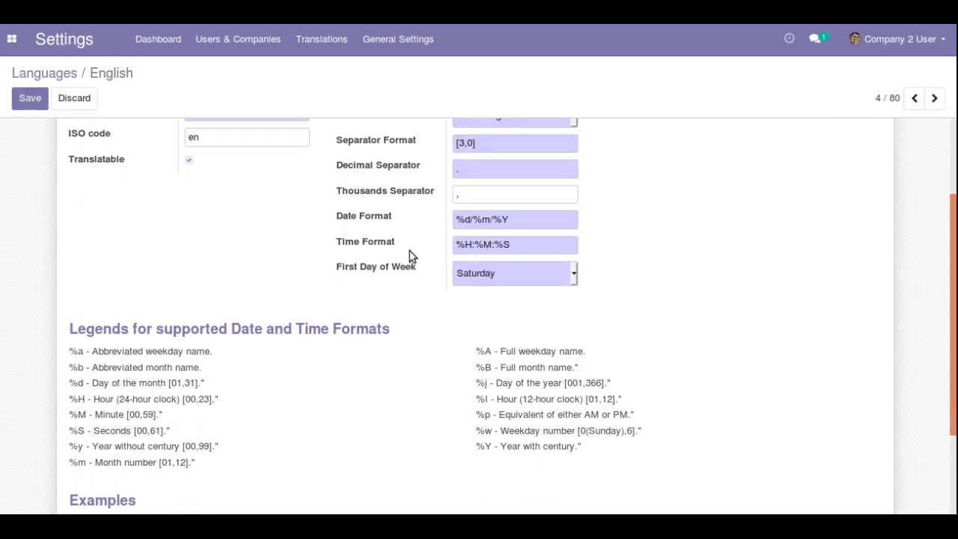
left_click_drag(475, 246, 493, 247)
left_click_drag(94, 400, 185, 405)
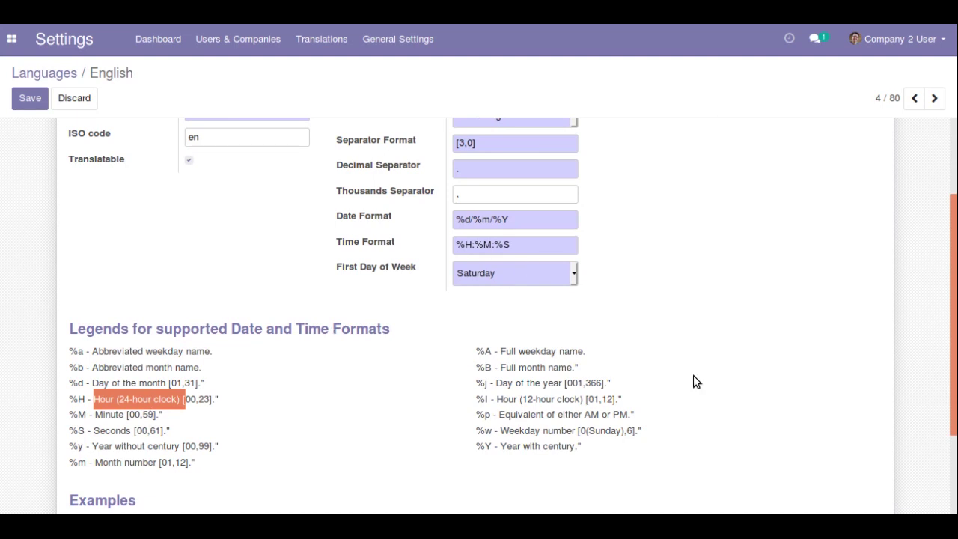
scroll(955, 333, "down", 1)
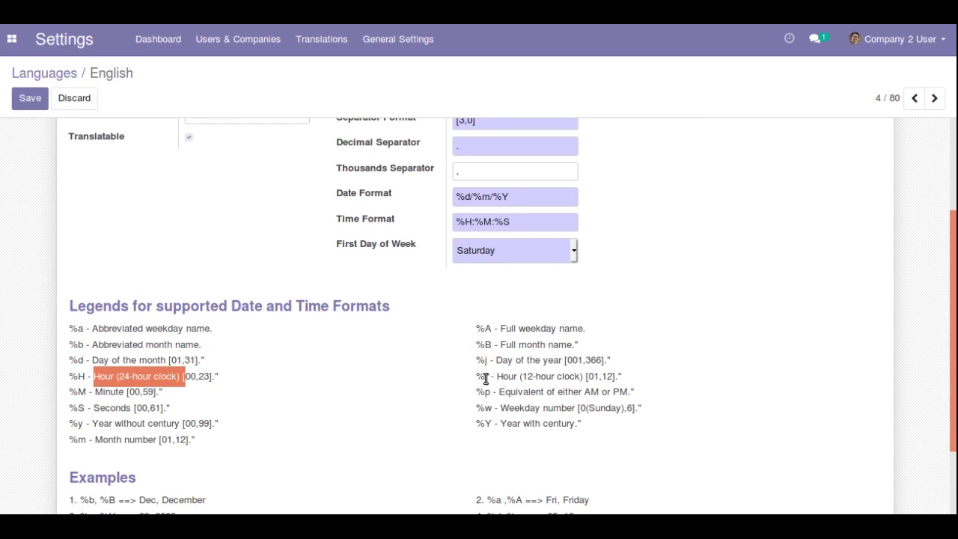
Step: Change the Time Format to %I:%M:%S %p for 12-hour AM/PM times, and save
left_click(473, 224)
key("BackSpace")
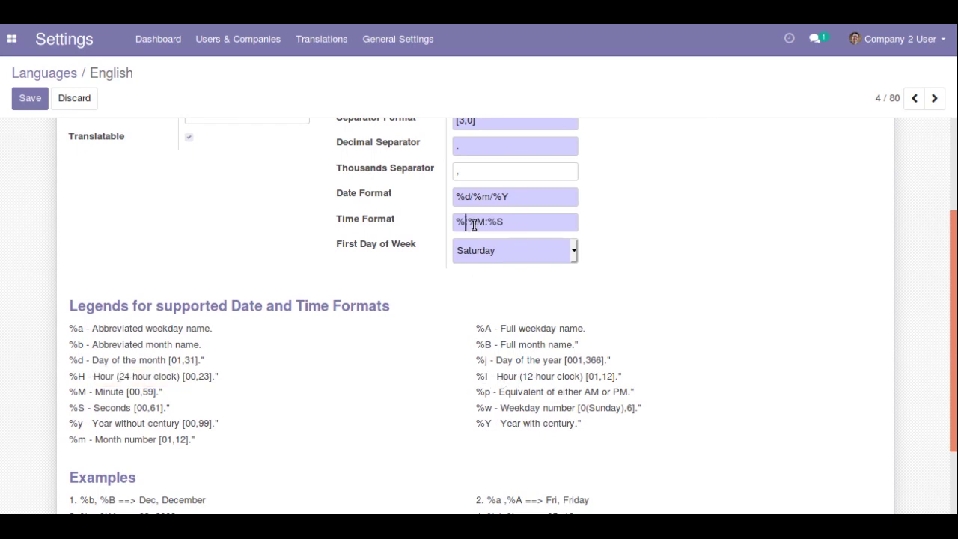
type("I")
left_click_drag(496, 376, 553, 378)
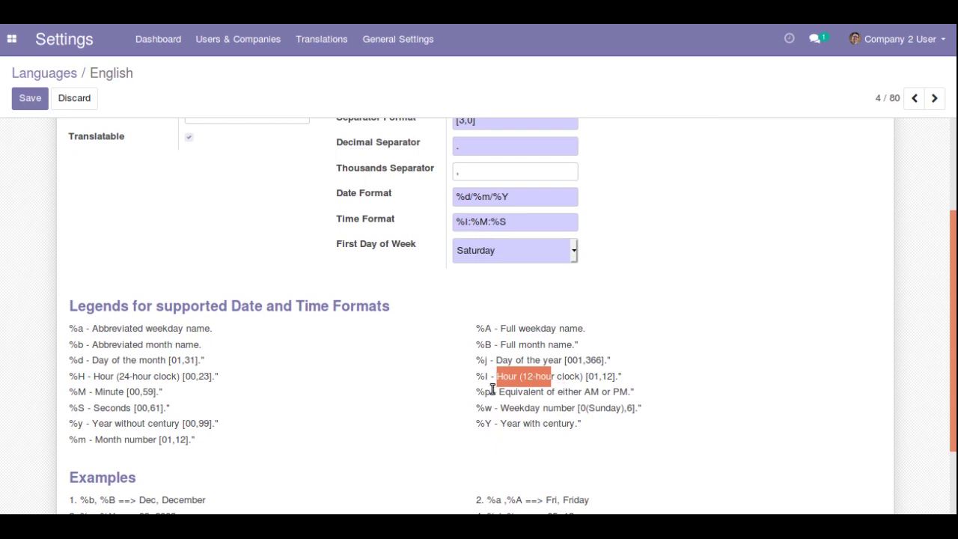
left_click_drag(477, 392, 489, 392)
key("ctrl+c")
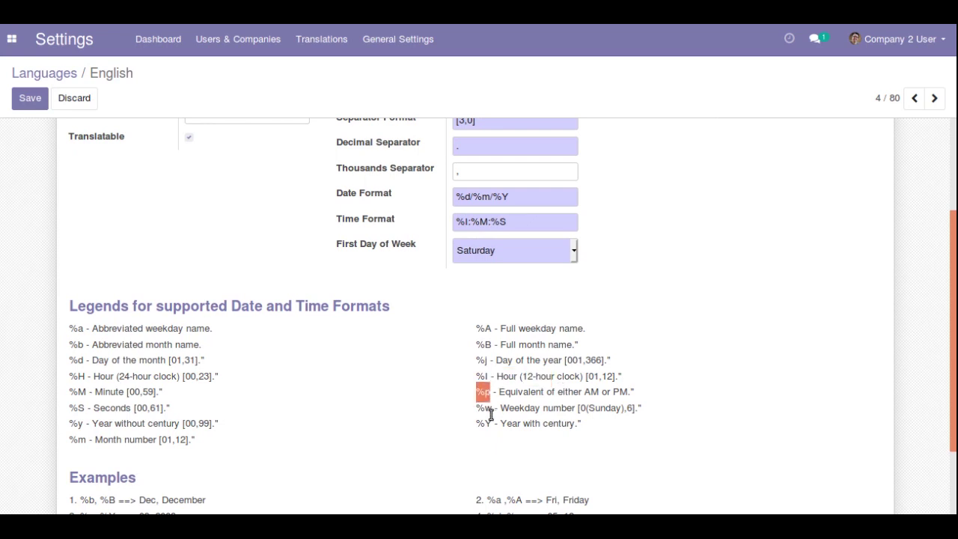
left_click(532, 217)
key("ctrl+v")
left_click(30, 98)
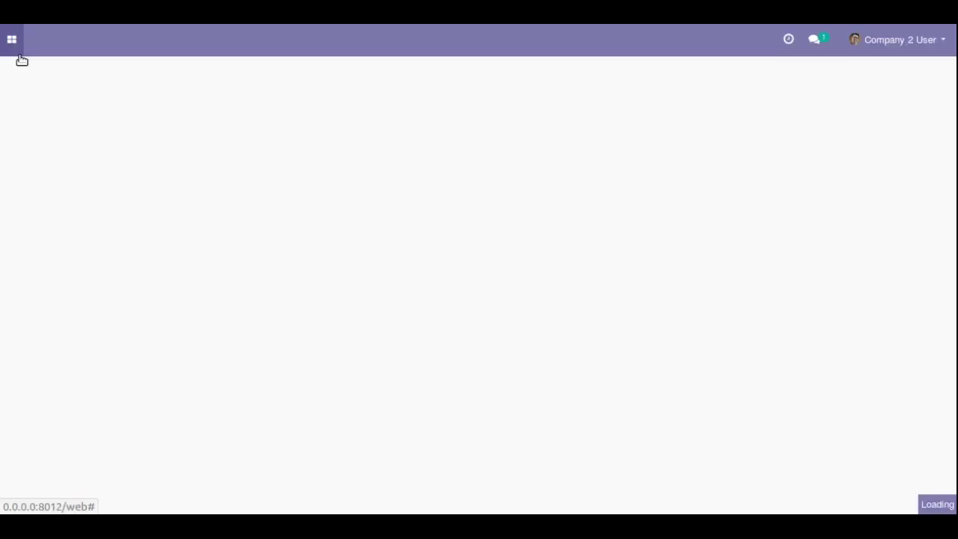
Step: Create a new Hospital appointment with Date Time 5 December 2019, shown as 05/12/2019 10:07:26 PM
left_click(12, 39)
left_click(35, 91)
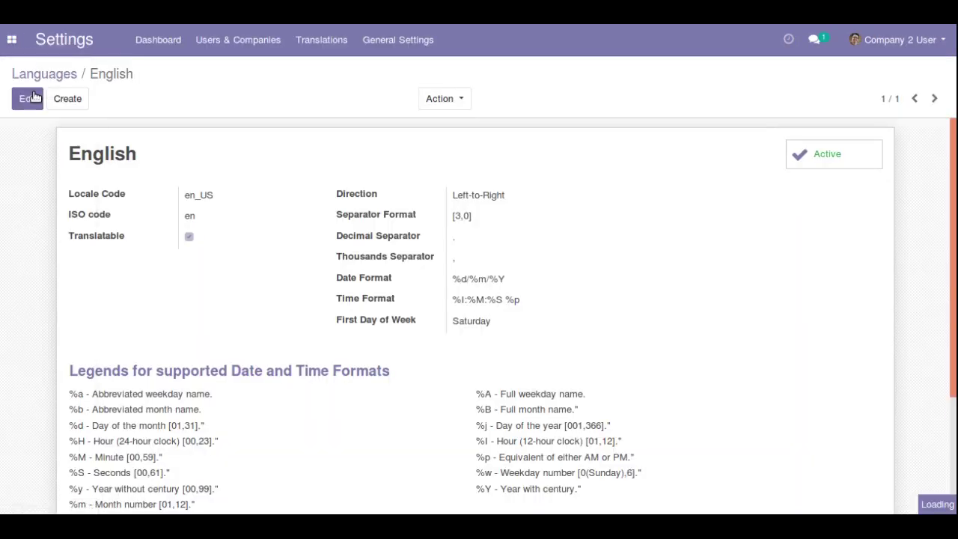
left_click(271, 51)
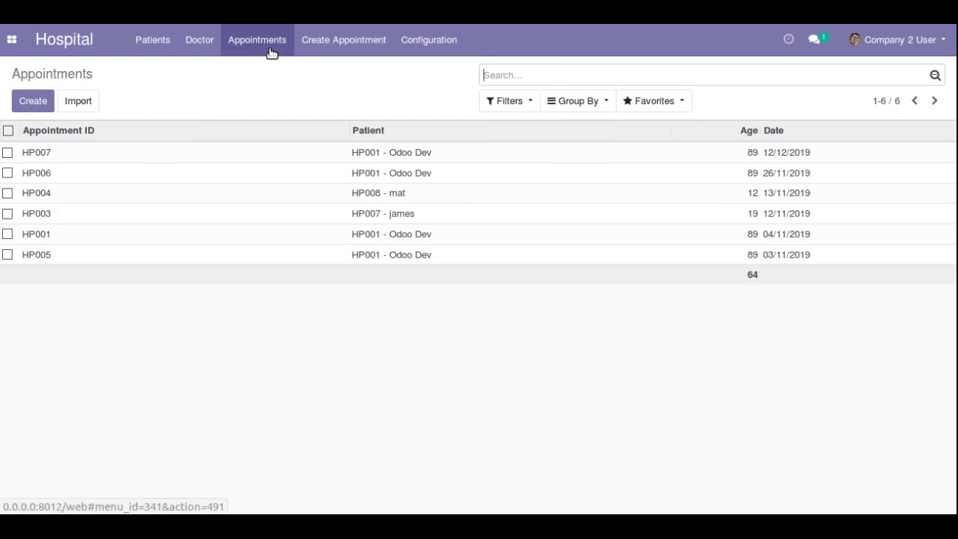
left_click(34, 100)
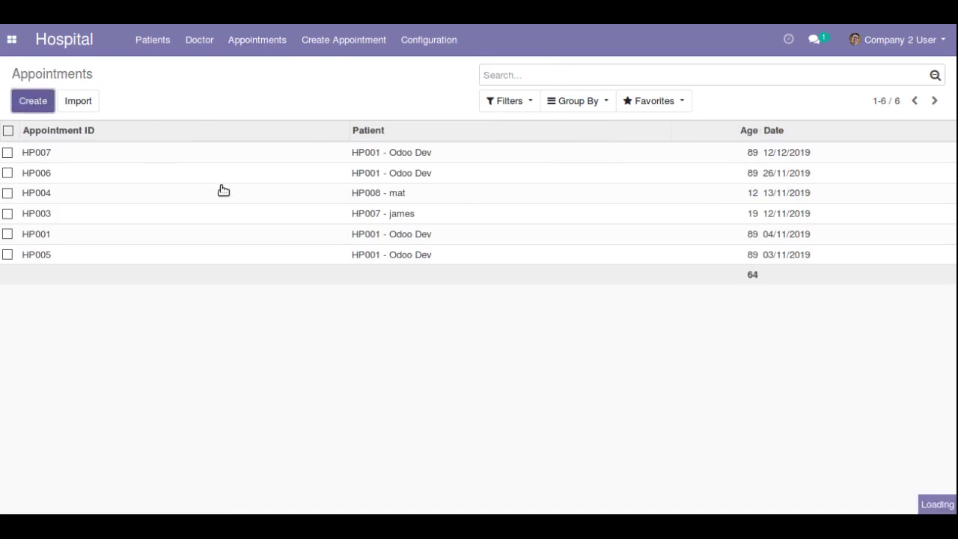
left_click(648, 247)
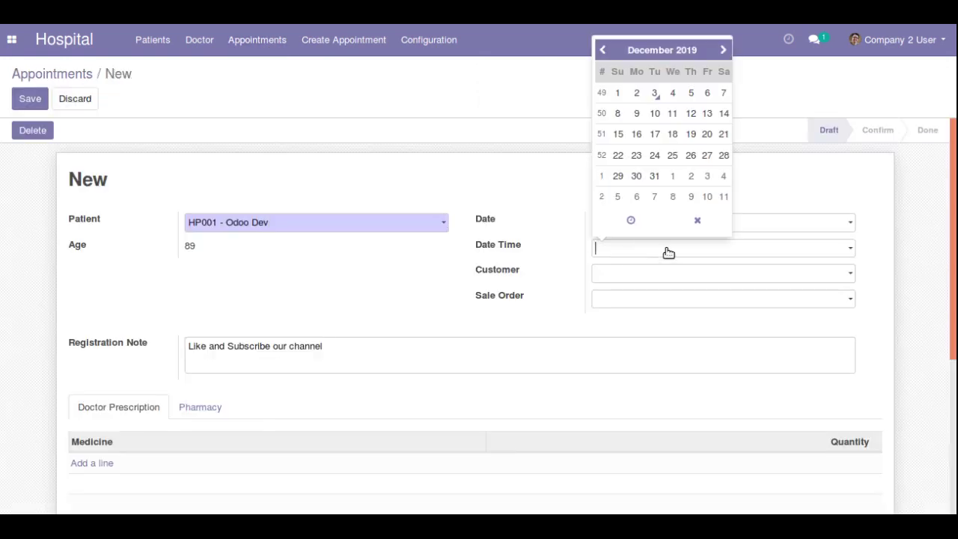
left_click(687, 95)
left_click(518, 155)
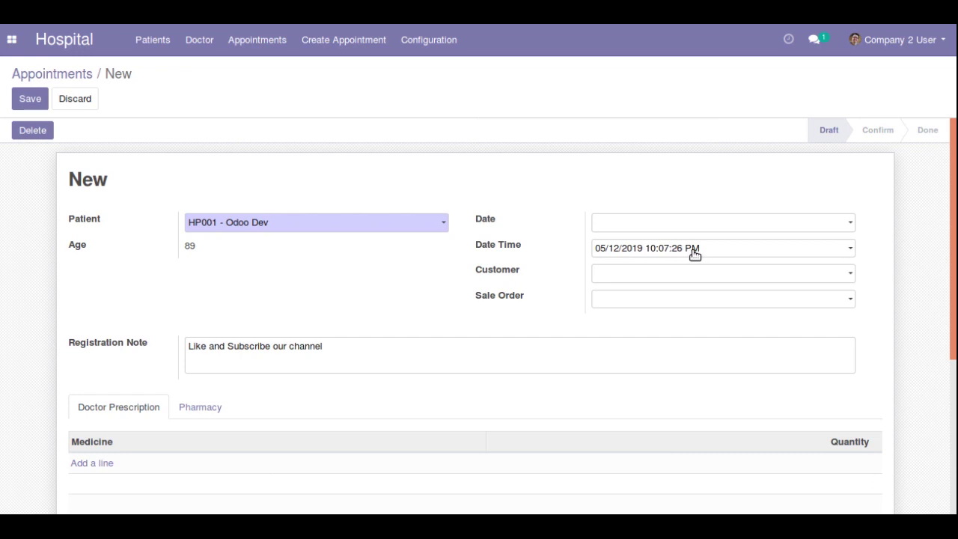
Step: Go to Settings from the apps menu, discarding the unsaved appointment
left_click(10, 46)
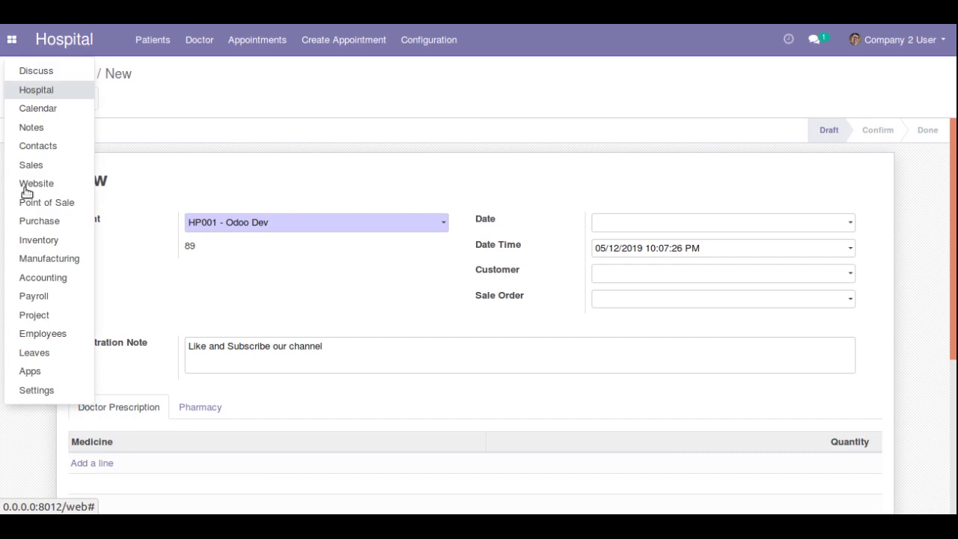
left_click(47, 390)
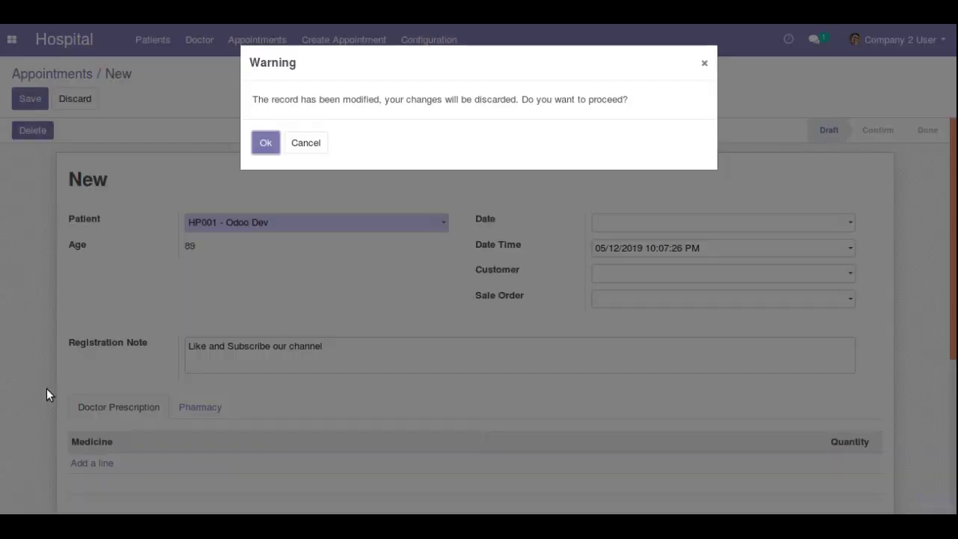
left_click(268, 142)
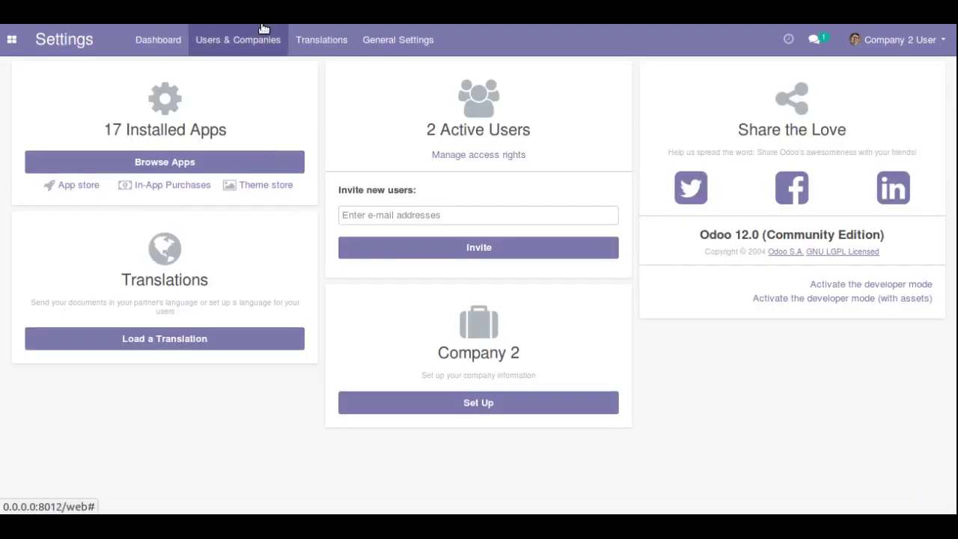
Step: Open the English language record under Translations > Languages for editing
left_click(303, 38)
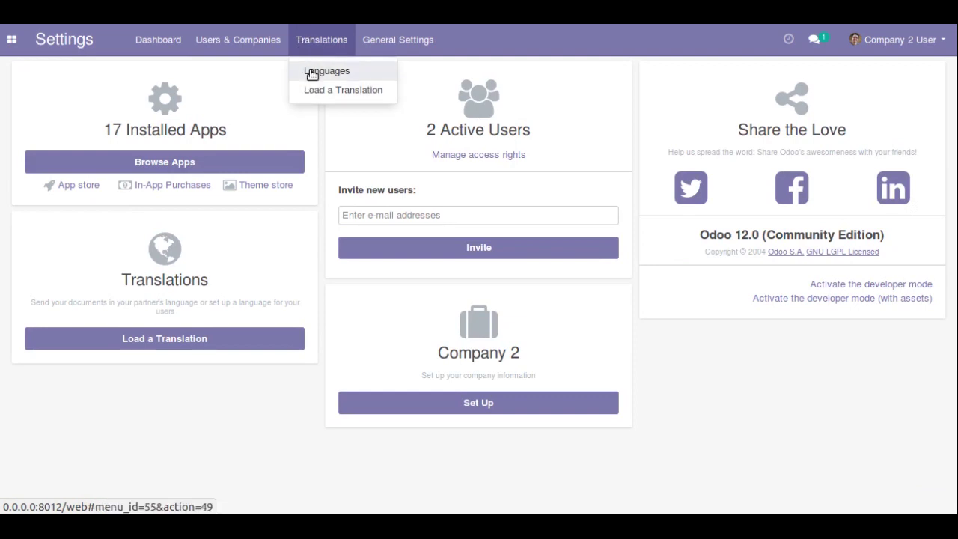
left_click(310, 70)
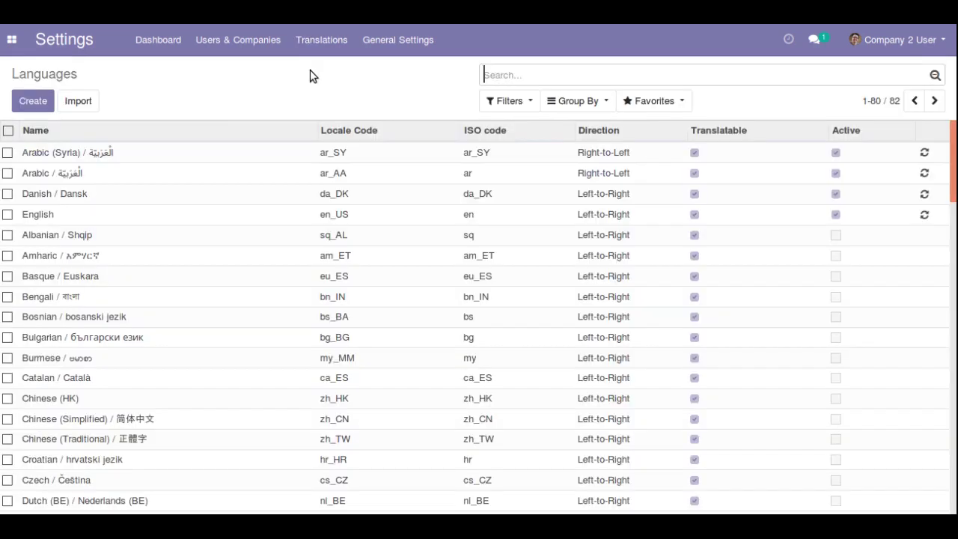
left_click(285, 219)
left_click(27, 98)
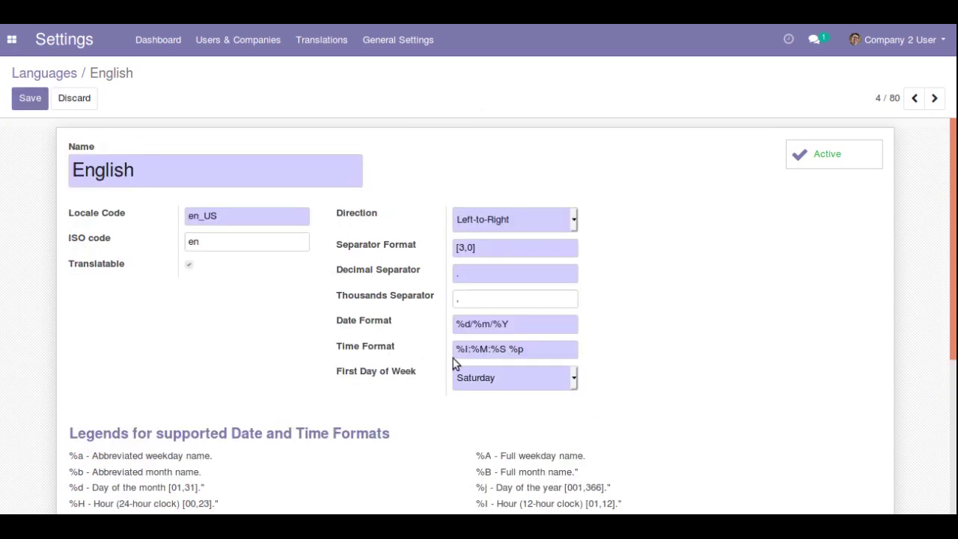
left_click_drag(453, 364, 69, 146)
left_click_drag(952, 322, 955, 483)
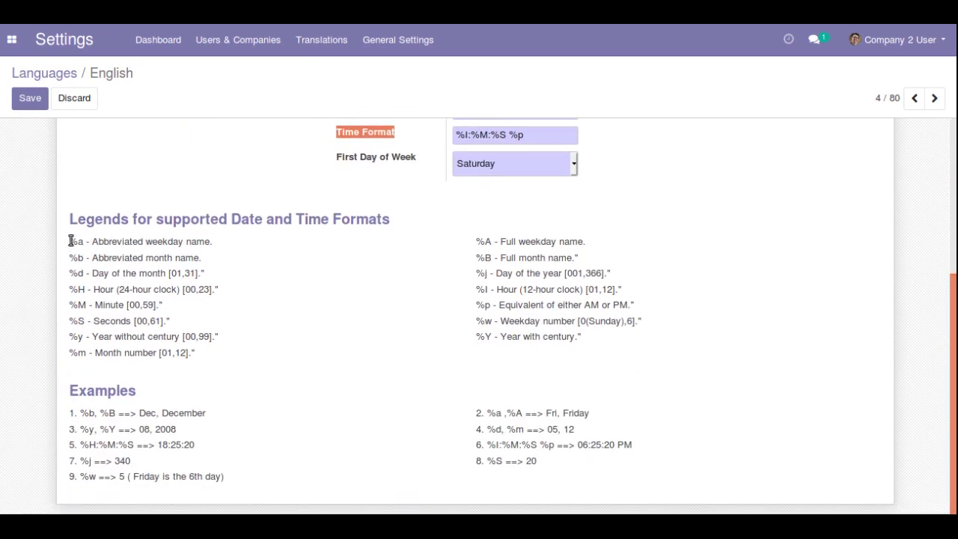
left_click_drag(70, 241, 84, 242)
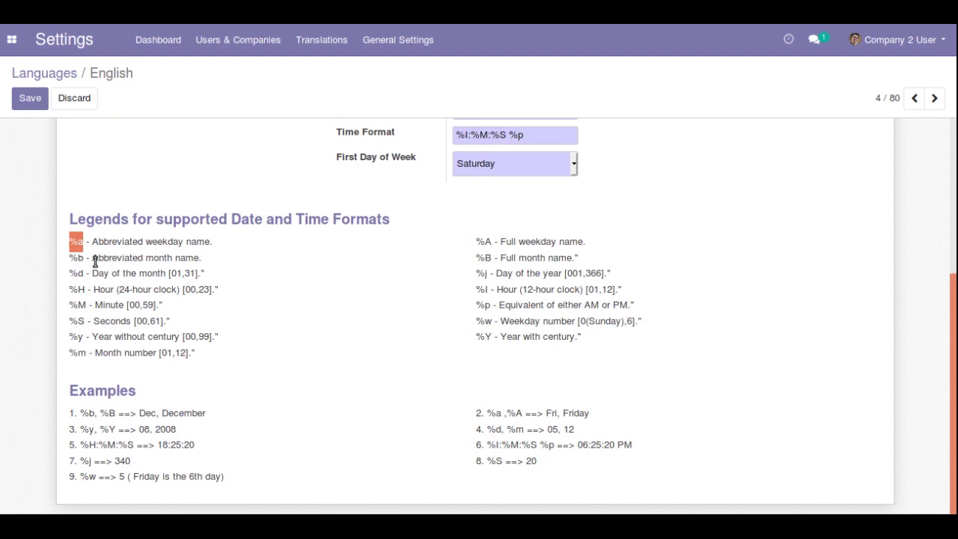
left_click_drag(98, 259, 185, 258)
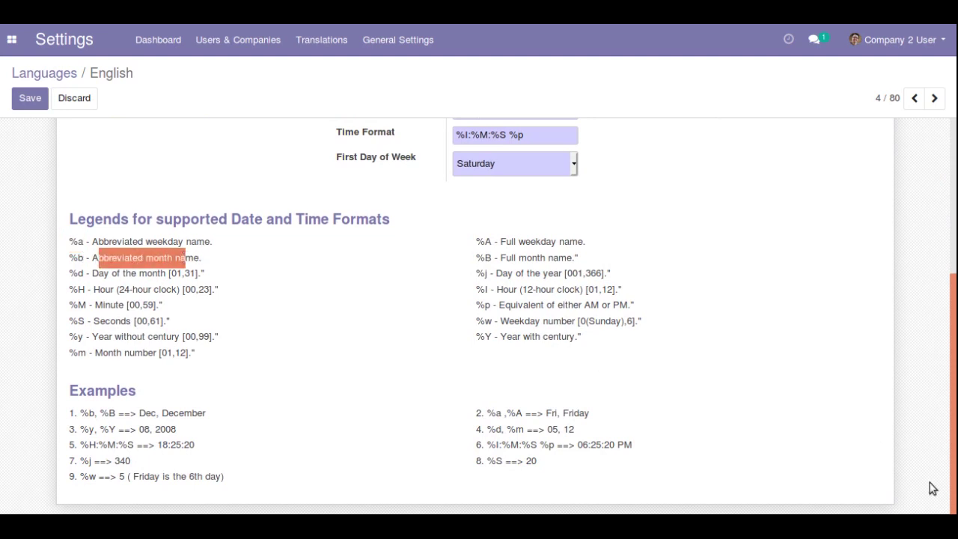
left_click_drag(953, 494, 953, 464)
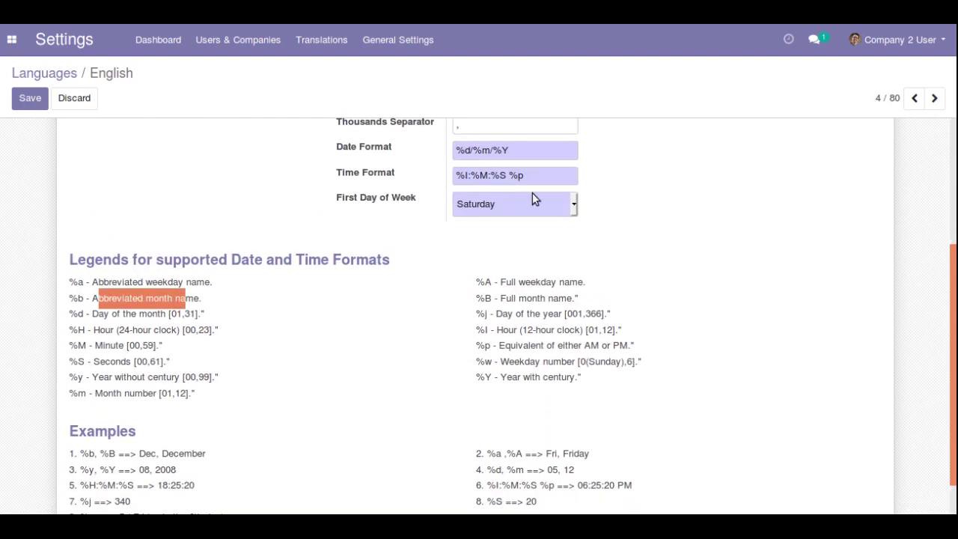
scroll(849, 214, "up", 5)
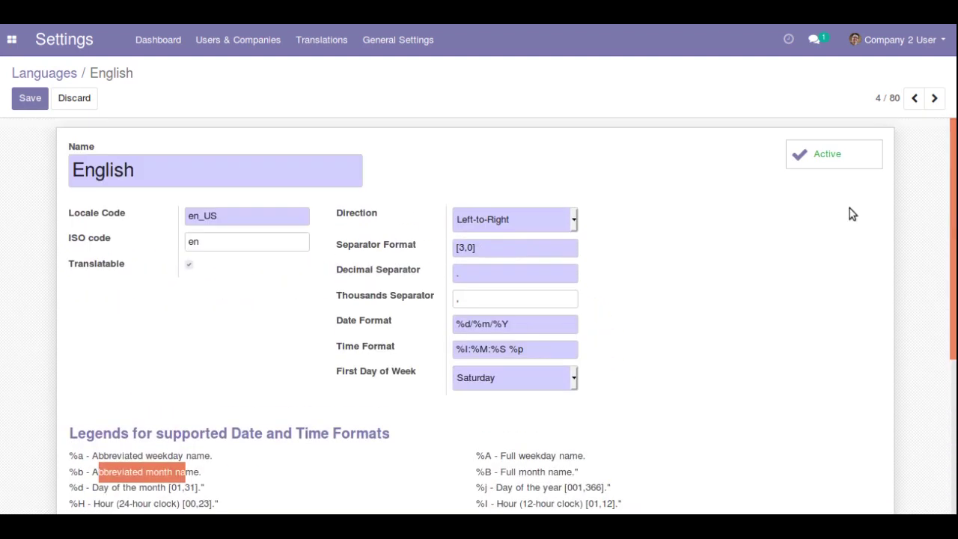